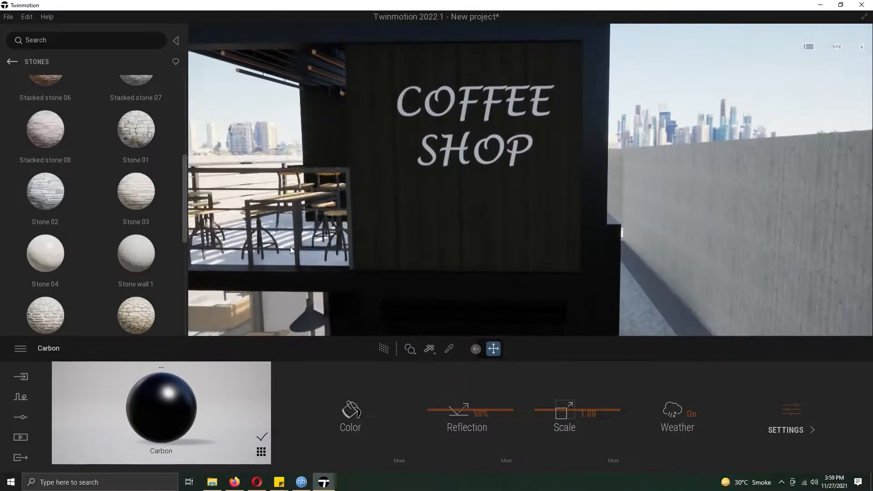
Apply the Ipe A wood material to the COFFEE SHOP sign wall at scale 2.37, discarding a Stacked stone 08 trial.
left_click_drag(45, 150, 511, 247)
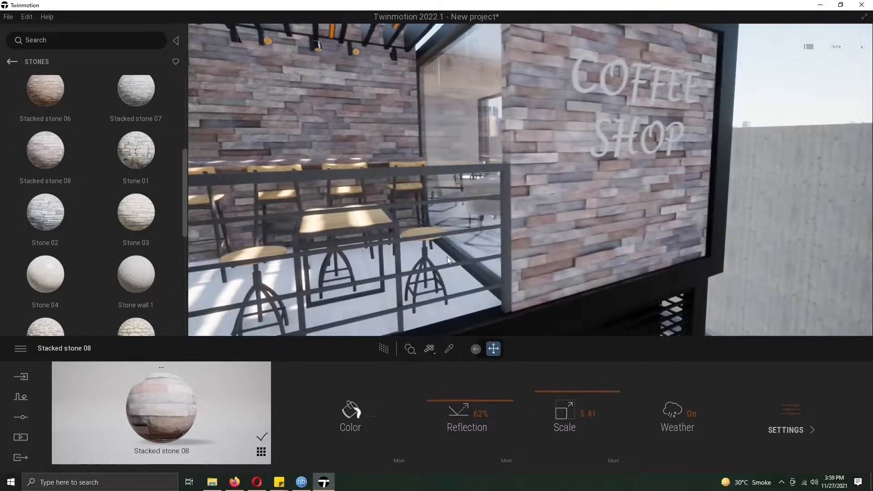
key("ctrl+z")
left_click(12, 61)
left_click(137, 177)
mouse_move(139, 105)
left_click_drag(138, 105, 568, 236)
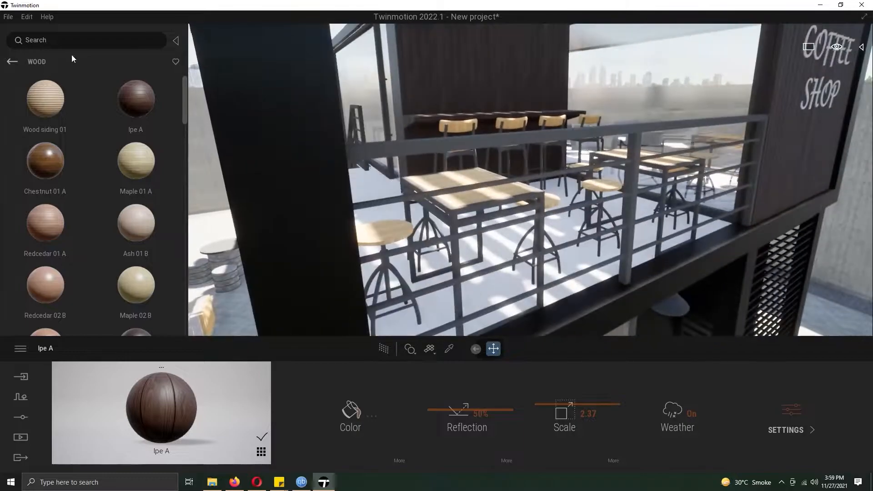
Apply Matt chrome metal to the upper balcony railing and set its colour to near-black 010101.
left_click(12, 62)
mouse_move(51, 288)
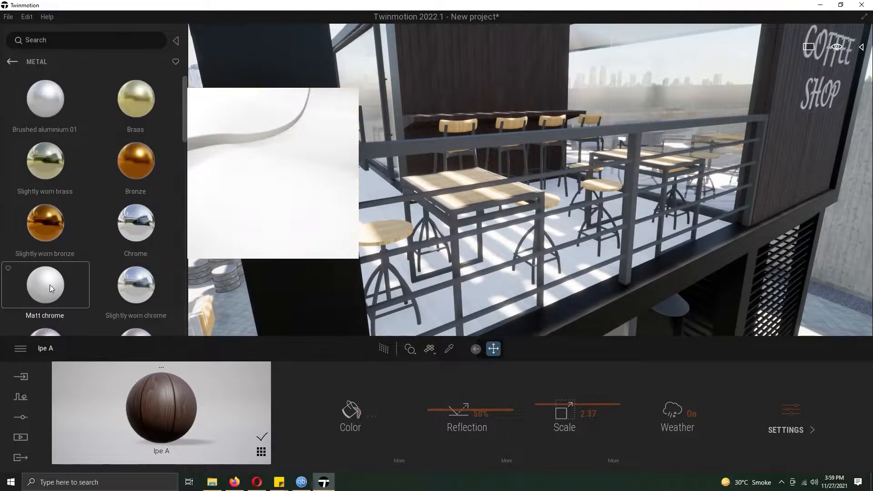
left_click_drag(51, 288, 358, 153)
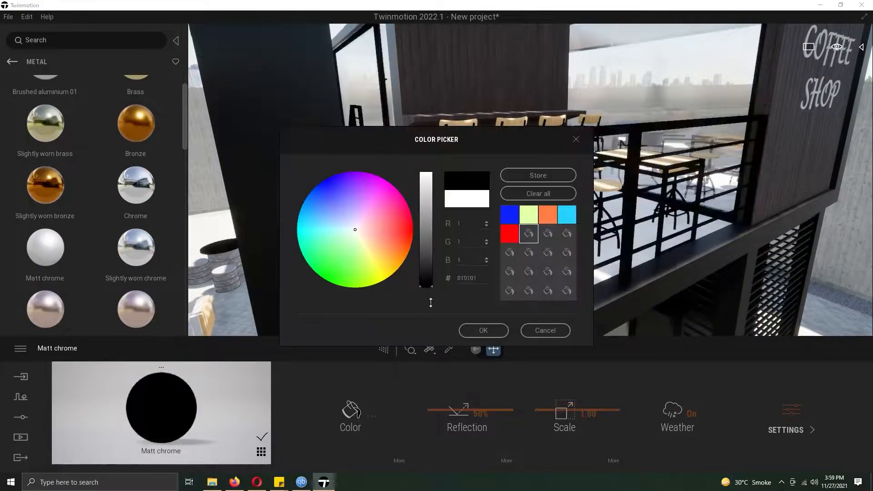
Sample the round tabletop's wood material and copy its colour texture.
left_click(12, 61)
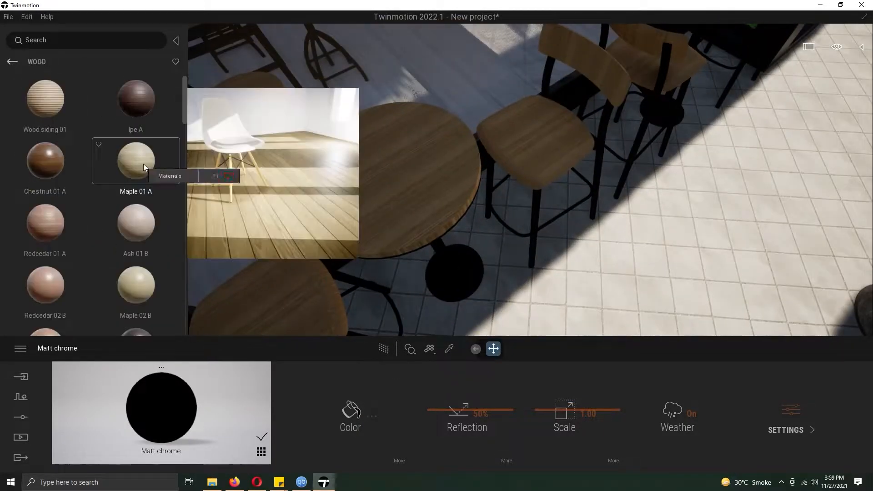
scroll(137, 182, "down", 3)
left_click_drag(185, 183, 184, 241)
left_click_drag(136, 159, 350, 199)
key("t")
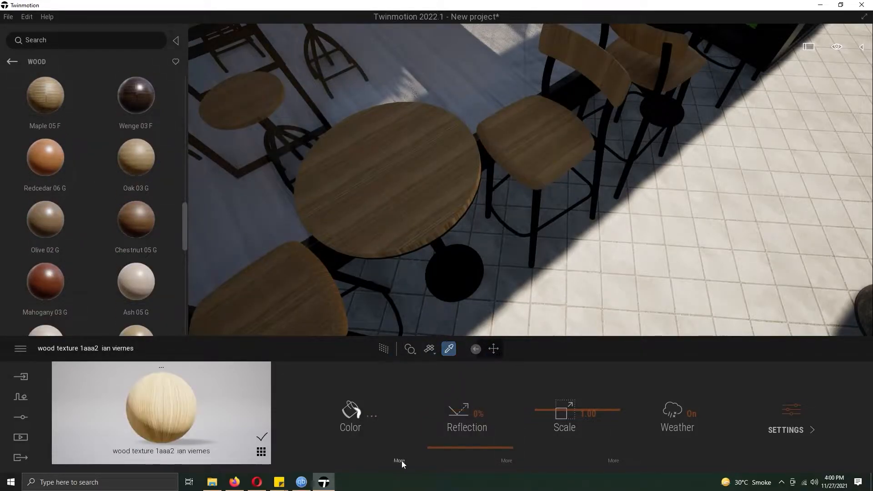
left_click(402, 461)
left_click(383, 414)
left_click(302, 324)
Apply the Oak 03 G wood to the tabletop and chair seats and paste the copied colour texture into it.
left_click_drag(136, 157, 266, 312)
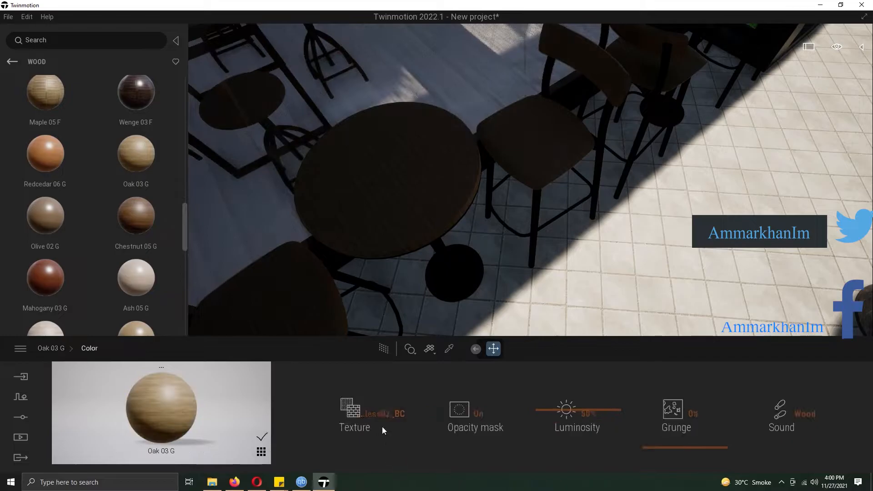
left_click(385, 414)
left_click(321, 334)
Set the Oak 03 G material's luminosity to 100% and its scale to 4.65.
left_click_drag(555, 404, 556, 357)
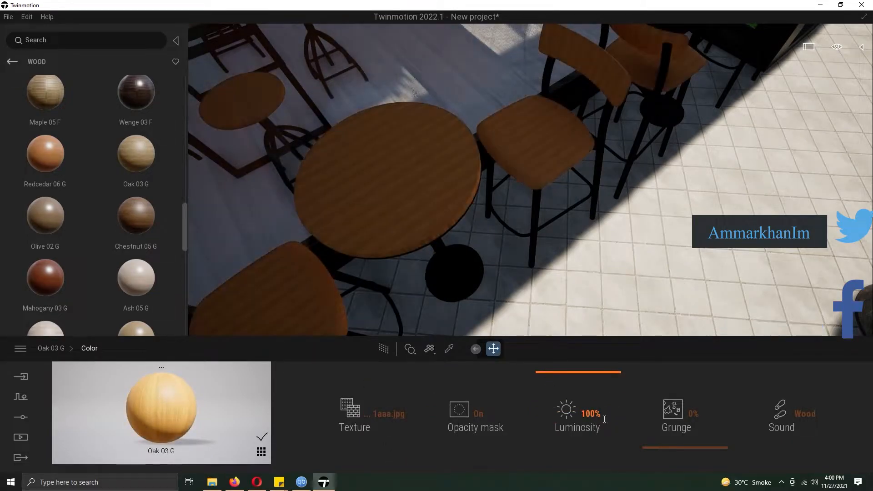
left_click(51, 348)
left_click_drag(541, 394, 557, 394)
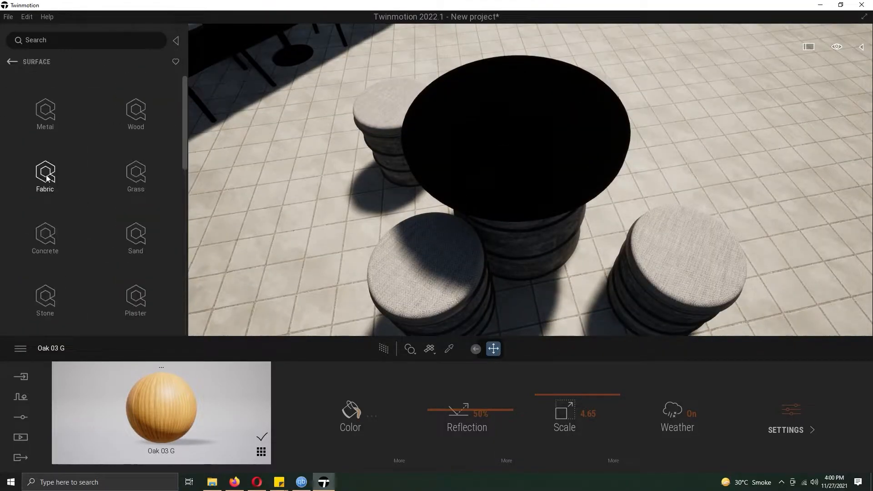
Apply Plain Wool Fabric from the plain fabric surfaces to the drum stool cushions.
left_click(48, 177)
left_click(75, 188)
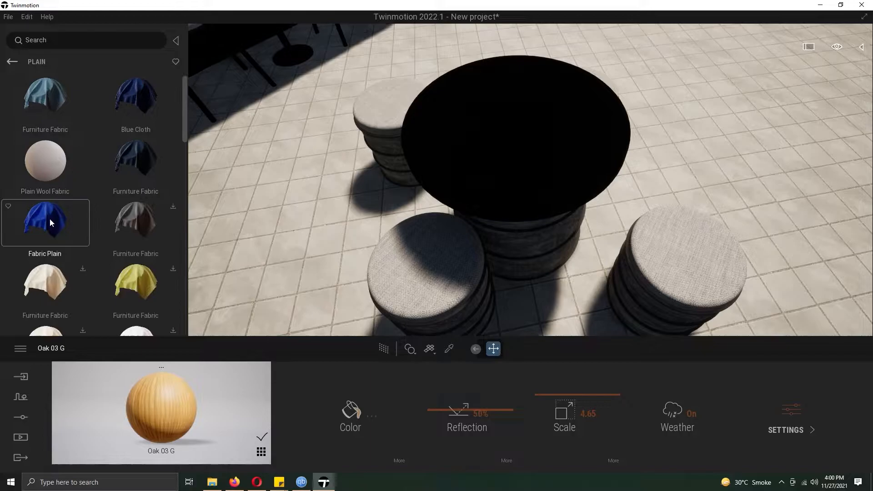
left_click_drag(42, 154, 421, 270)
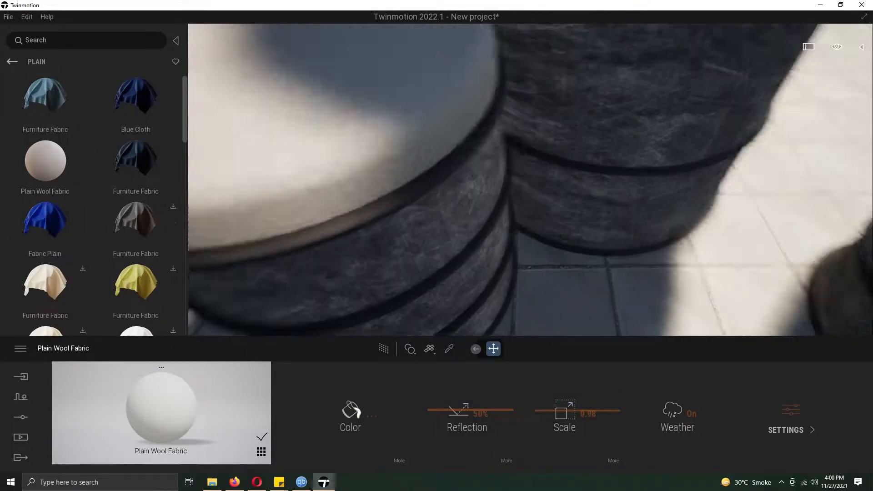
left_click(12, 61)
left_click(64, 121)
left_click(12, 61)
left_click(144, 170)
left_click(12, 62)
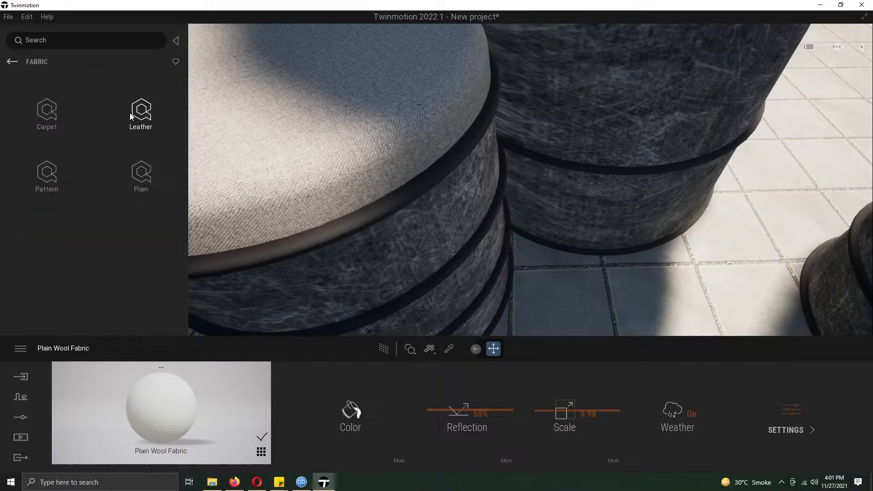
Apply the Leather Backside surface to the drum bodies and reuse the original DRUM-2 image as its colour texture.
left_click(129, 112)
left_click_drag(191, 121, 192, 321)
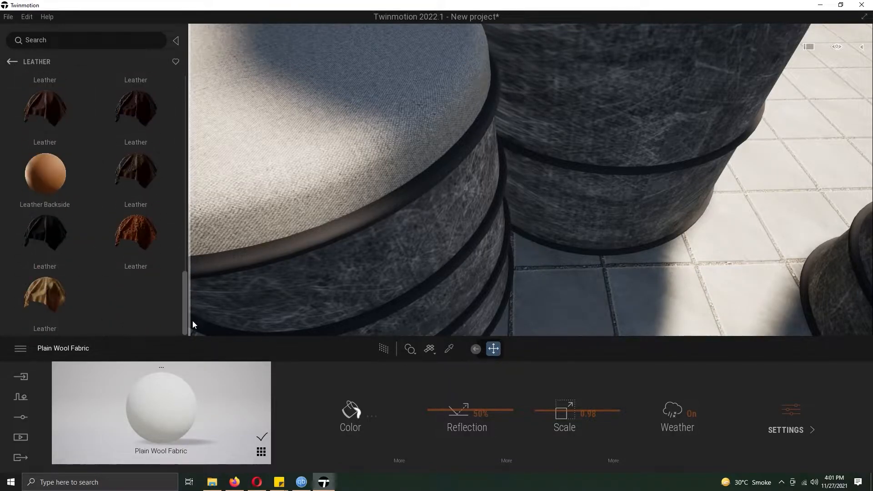
left_click_drag(47, 234, 285, 299)
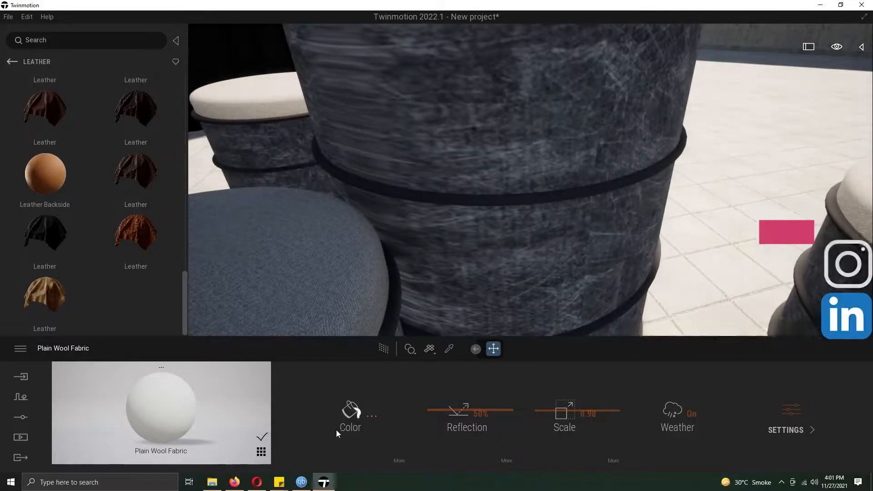
left_click(449, 349)
left_click(468, 277)
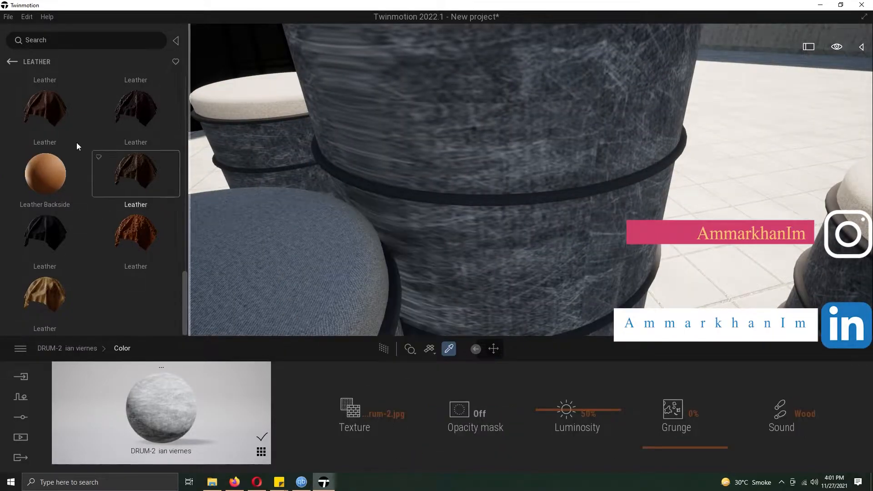
left_click(51, 174)
right_click(587, 413)
left_click(513, 335)
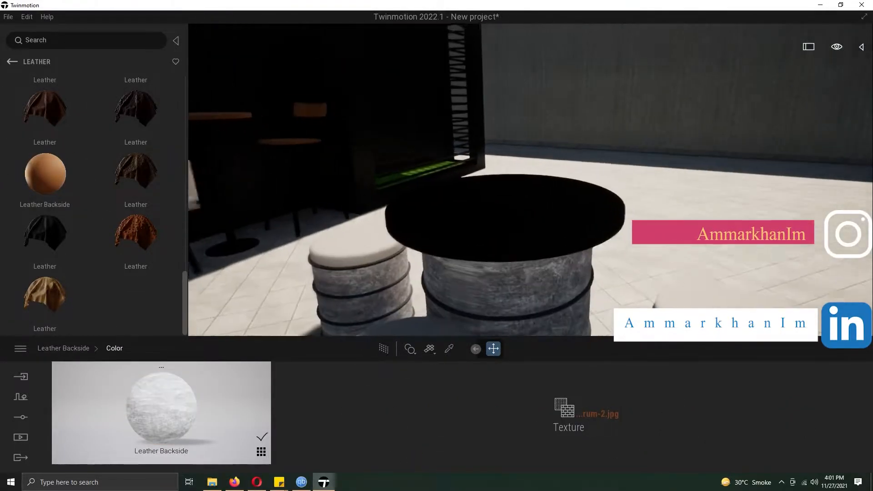
Apply polished Black Marble Tiles to the drum table's top at a scale of 5.84.
left_click(14, 64)
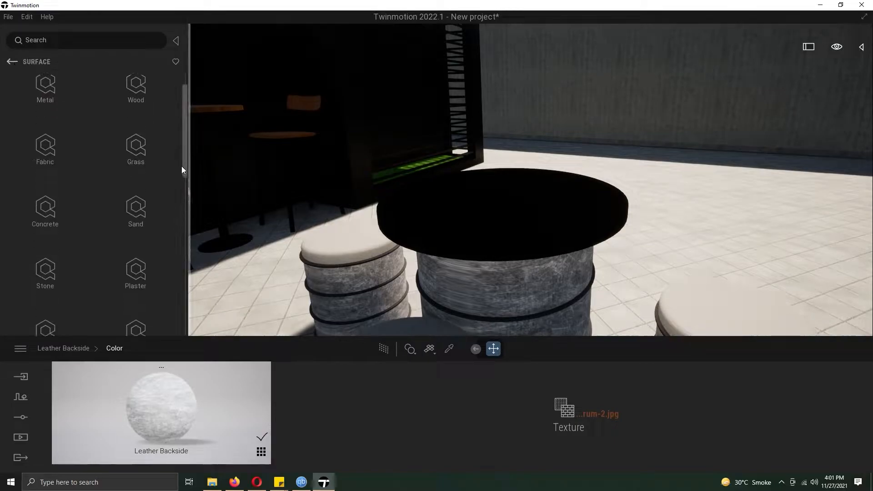
mouse_move(179, 199)
left_mouse_down()
mouse_move(177, 256)
mouse_move(170, 162)
mouse_move(177, 209)
left_mouse_up()
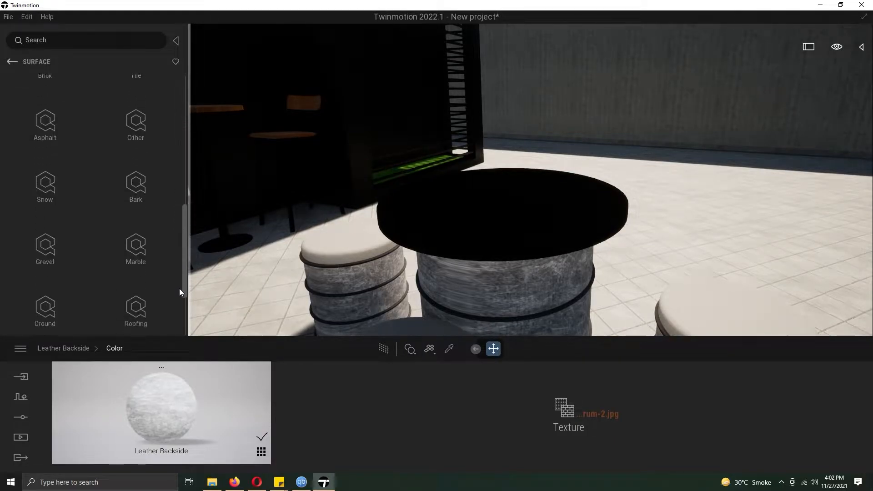
left_click_drag(185, 114, 198, 323)
left_click_drag(133, 312, 553, 207)
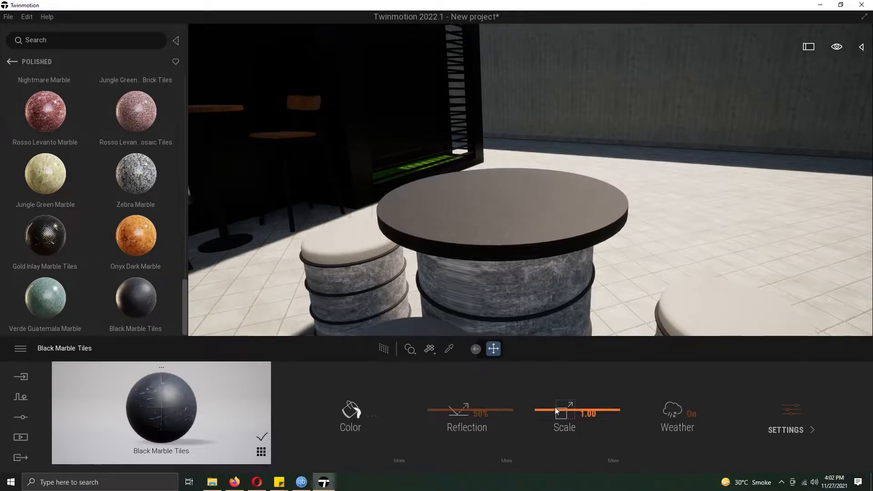
left_click_drag(512, 279, 514, 246)
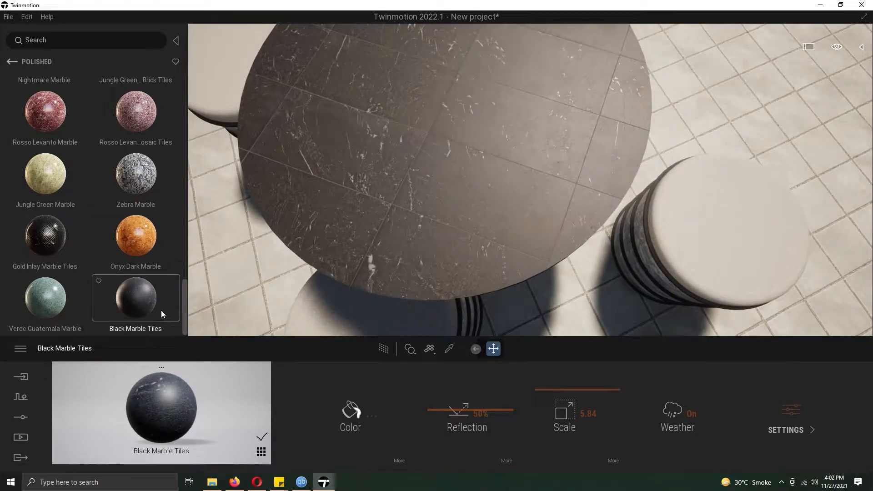
left_click_drag(136, 174, 352, 176)
right_click_drag(352, 175, 359, 136)
Cover the outdoor ground with the brown Cobblestone surface and increase its texture scale.
left_click(16, 62)
left_click(17, 62)
scroll(61, 293, "down", 5)
left_click(45, 175)
left_click(136, 161)
left_click_drag(159, 157, 273, 263)
right_click_drag(282, 264, 300, 291)
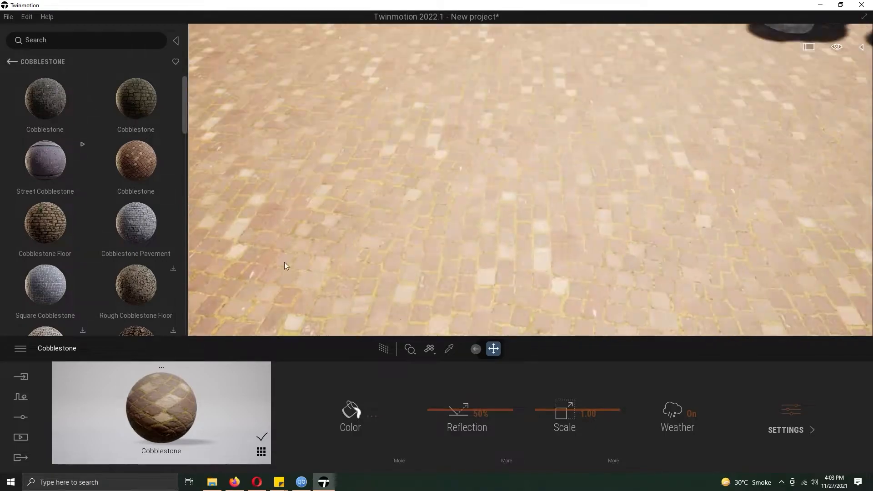
left_click_drag(577, 410, 578, 401)
right_click_drag(526, 169, 546, 188)
key("s")
Apply Matt chrome metal to the building's dark frame and darken its colour to grey 494949.
left_click(12, 64)
left_click(13, 64)
left_click(12, 64)
left_click(51, 106)
left_click(137, 129)
left_click_drag(45, 282, 314, 119)
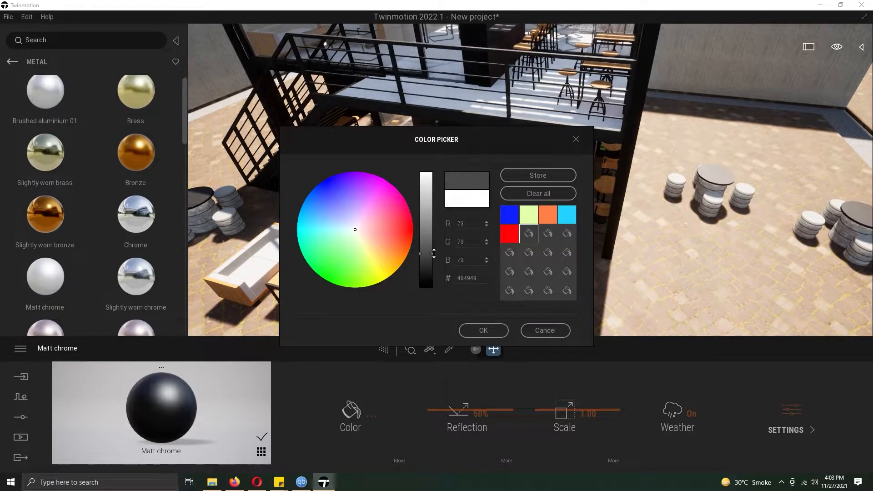
key("Return")
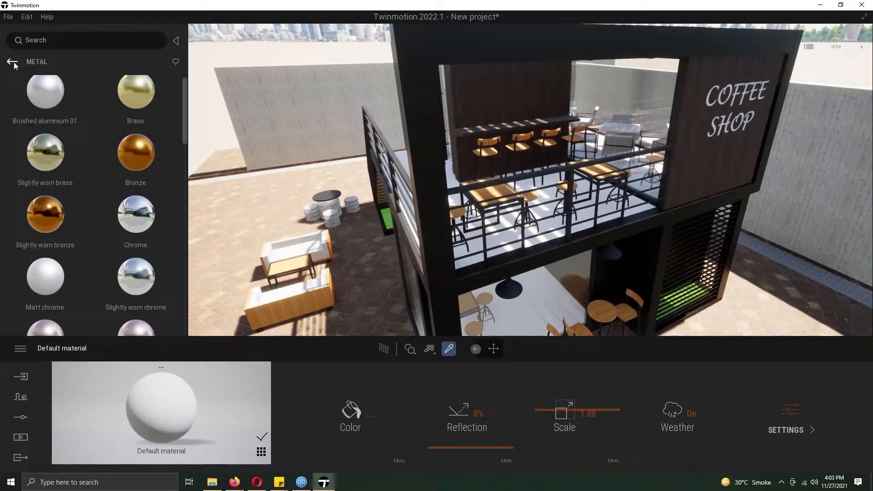
Apply Neon 01 from the Neons materials in place of the sampled default material.
left_click(12, 63)
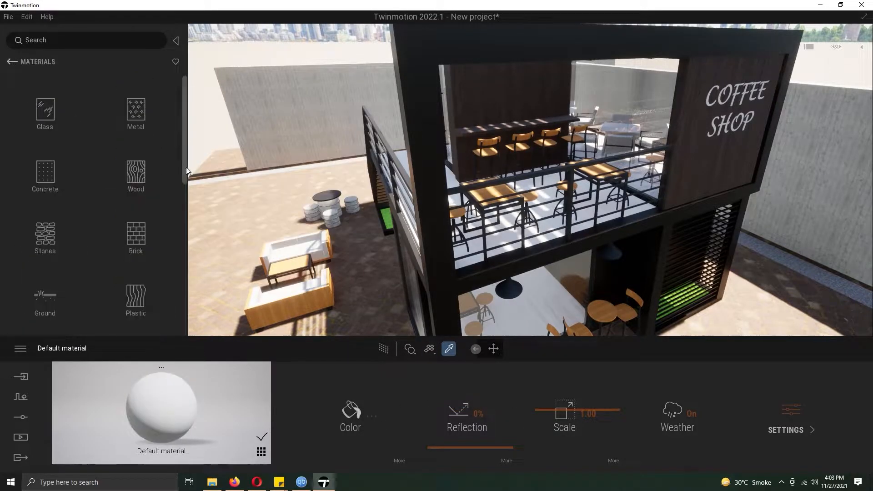
left_click_drag(182, 211, 181, 245)
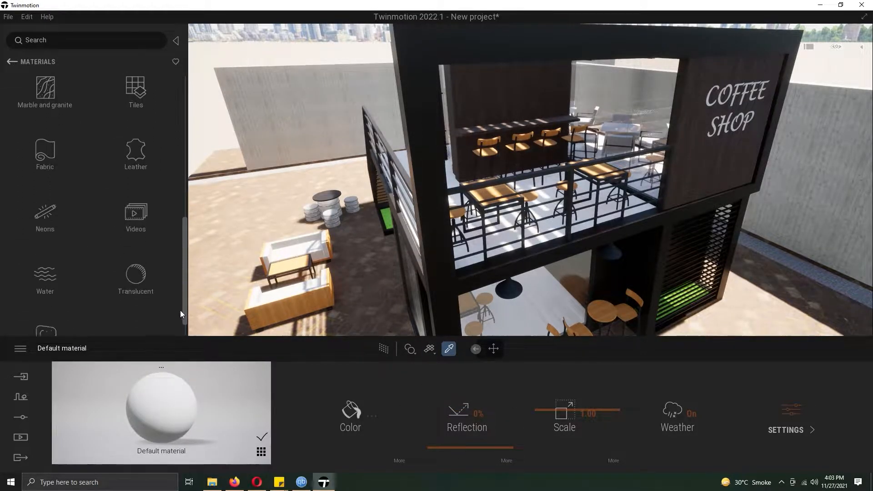
left_click(45, 222)
left_click_drag(157, 414, 158, 414)
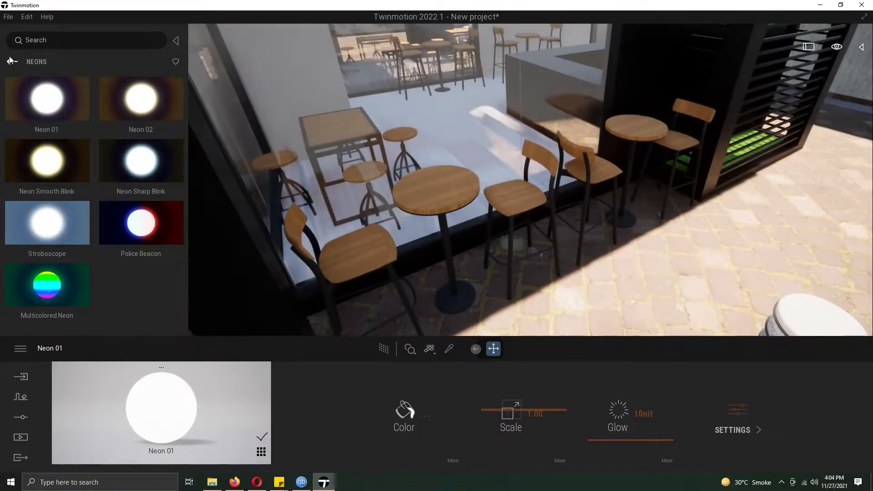
Seat the posed human Sylvia on a stool at the upper balcony table.
left_click(13, 61)
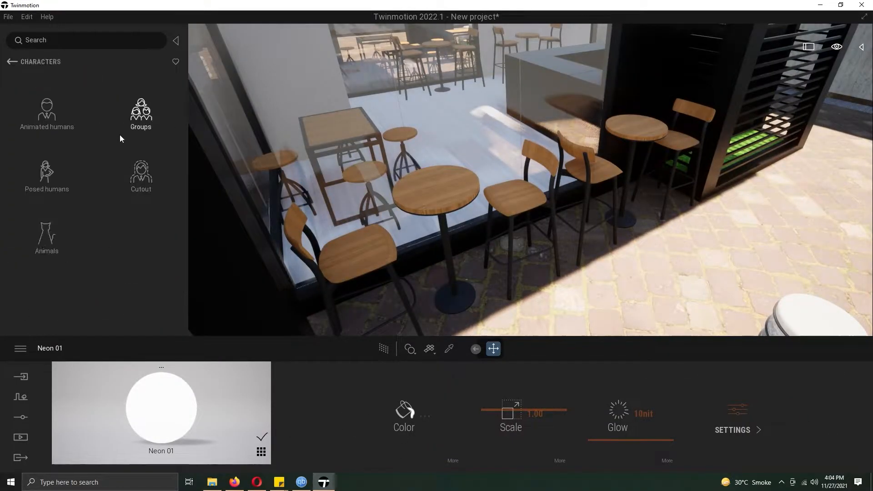
left_click(136, 224)
scroll(521, 282, "down", 5)
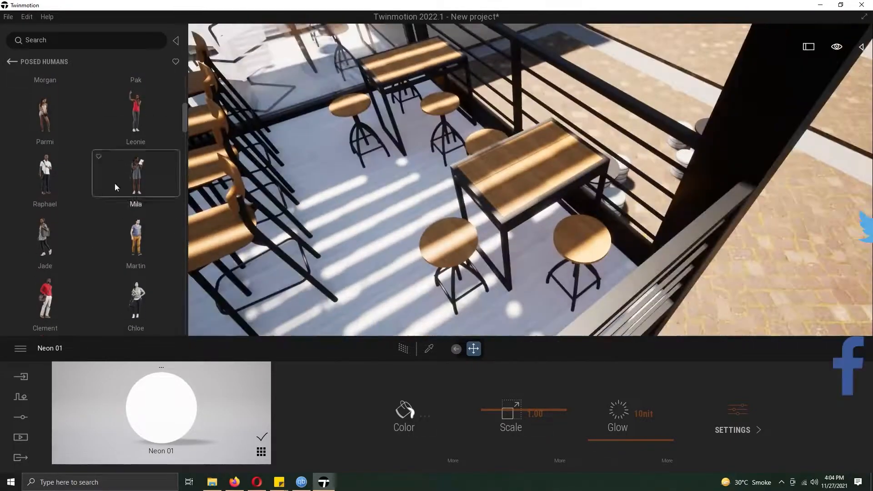
scroll(116, 176, "down", 4)
left_click(135, 132)
left_click_drag(502, 266, 515, 179)
right_click_drag(515, 178, 591, 132)
Position the seated animated human Michael at the same balcony table and set his animation to Sitting 1.
left_click_drag(337, 227, 360, 228)
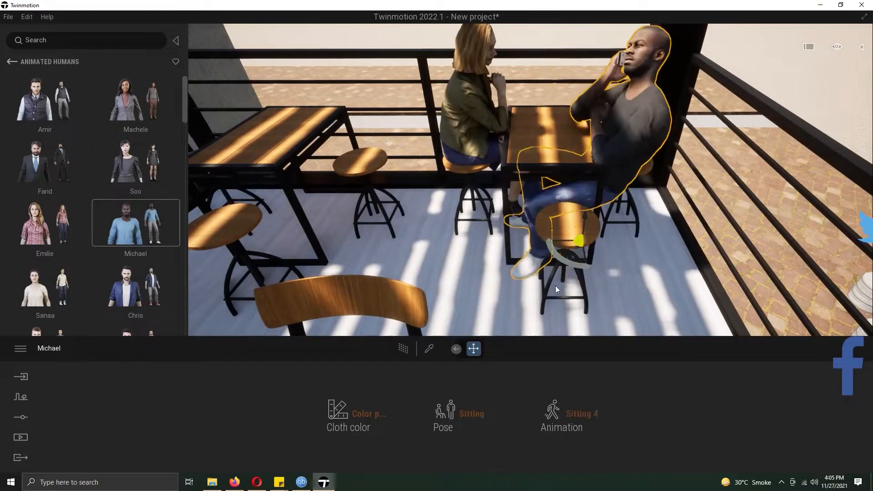
left_click(556, 405)
left_click(564, 340)
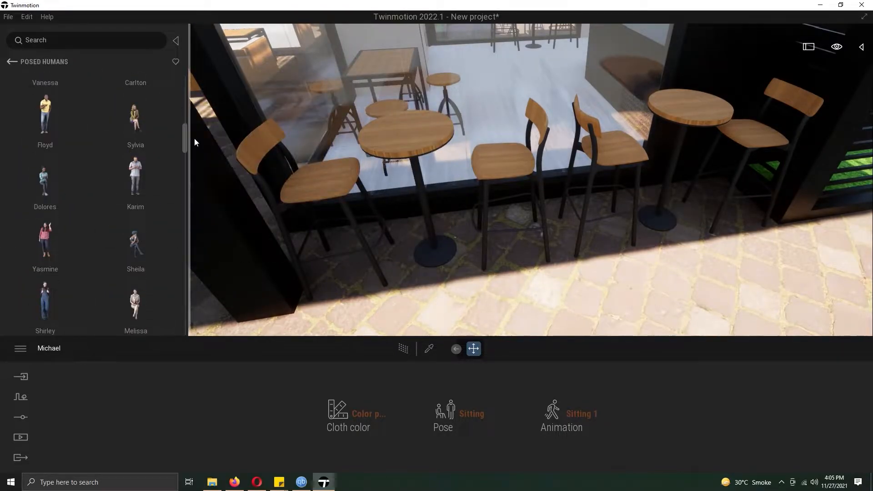
Place the posed humans Dolores and Melissa on the bar chairs outside the ground-floor window.
left_click_drag(45, 177, 474, 221)
left_click_drag(136, 300, 374, 214)
left_click_drag(367, 179, 377, 211)
Place the posed humans Sheila and Sylvia on the stools around an outdoor drum table.
right_click_drag(411, 293, 420, 255)
left_click_drag(135, 239, 484, 177)
left_click_drag(136, 113, 406, 122)
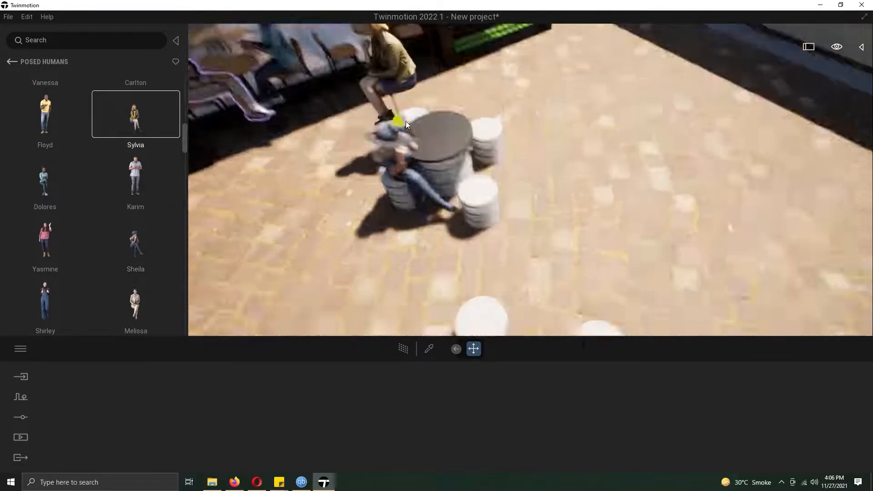
scroll(454, 129, "up", 3)
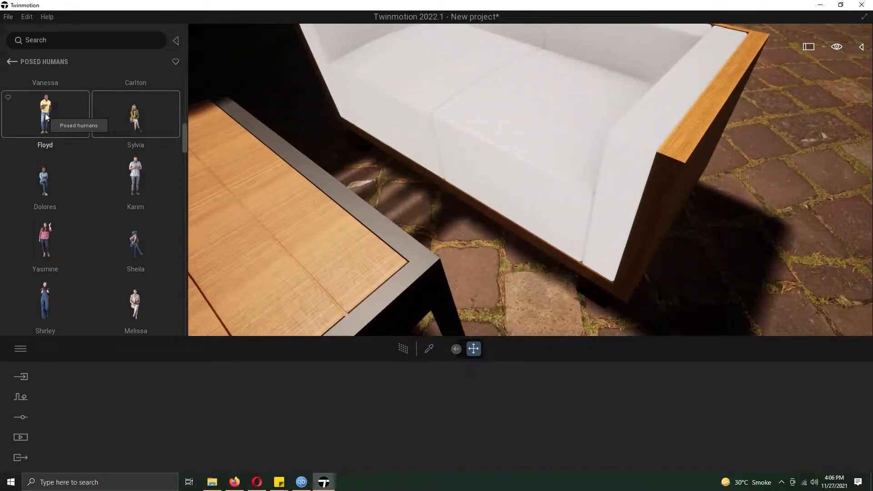
Seat the posed human Melissa on the outdoor sofa and place Cherryl beside the nearby drum stools.
left_click_drag(135, 302, 463, 289)
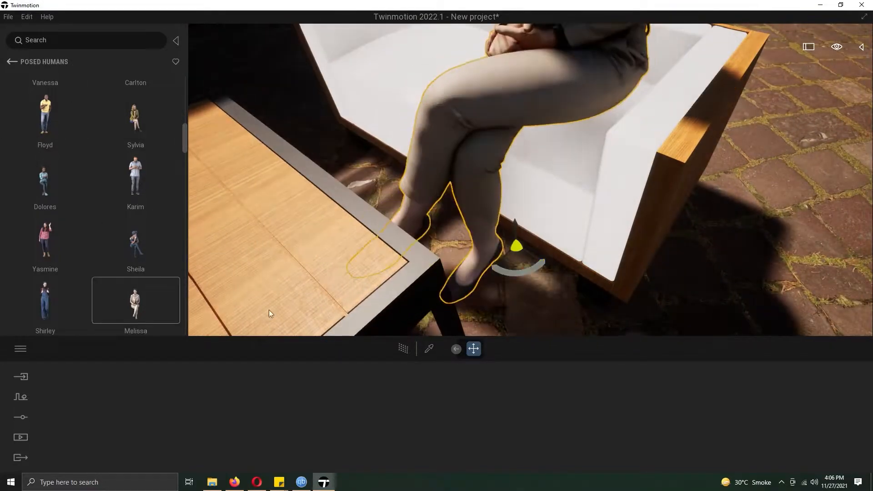
scroll(187, 182, "down", 5)
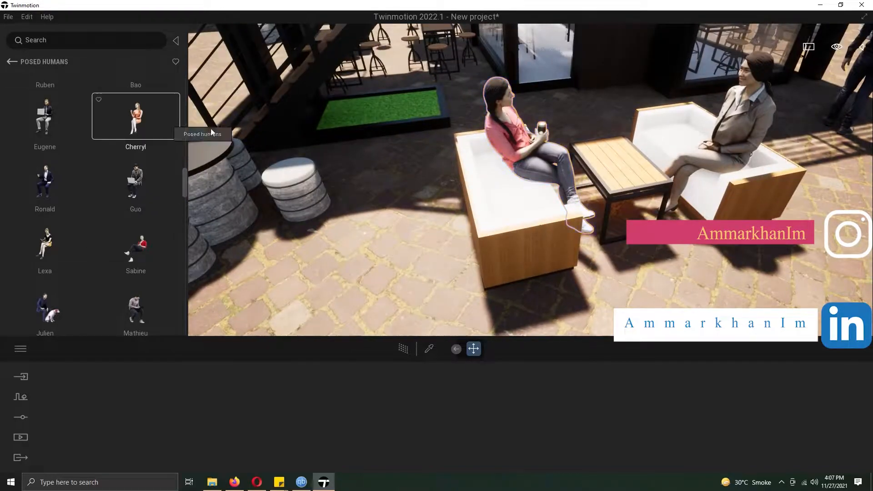
left_click_drag(135, 116, 305, 234)
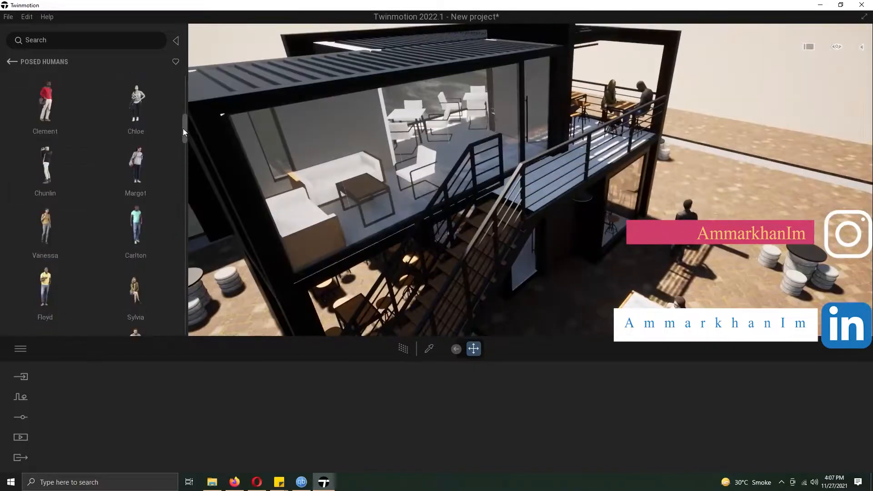
Place the posed humans Margot standing on the balcony, Vanessa beside the empty drum table, and Guo seated on one of its stools.
left_click_drag(135, 196, 586, 129)
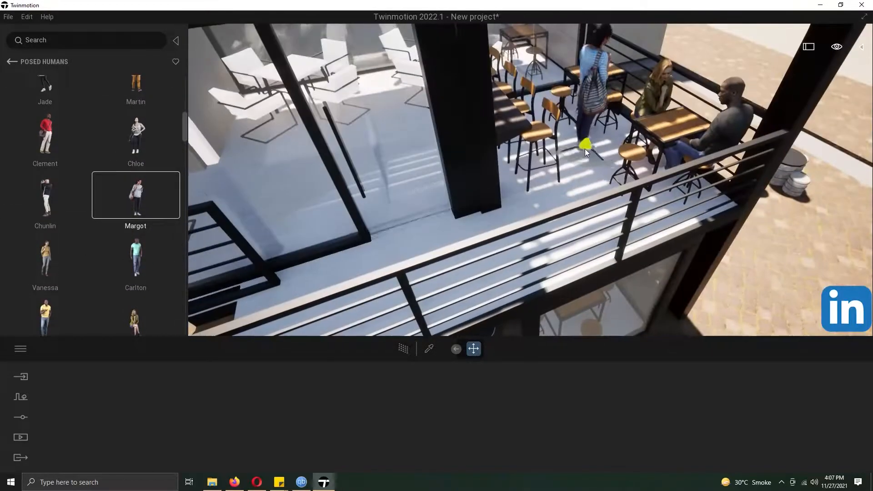
scroll(182, 135, "down", 3)
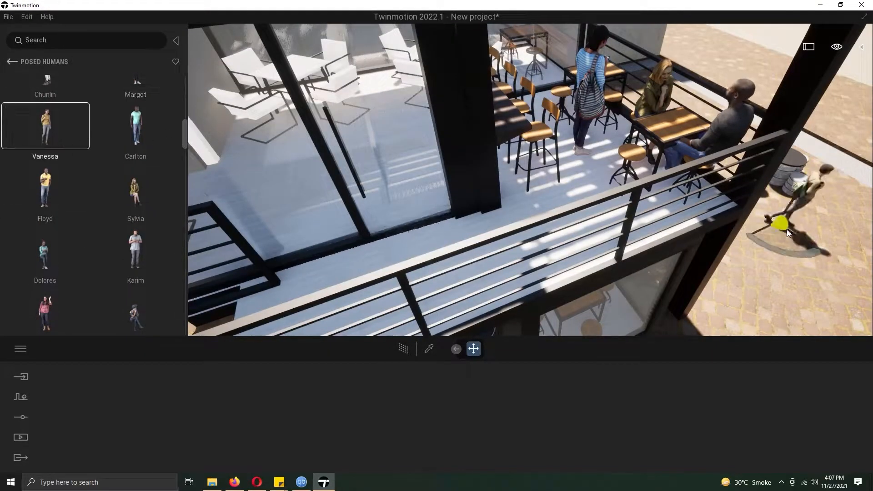
left_click_drag(45, 127, 403, 287)
left_click_drag(404, 287, 548, 263)
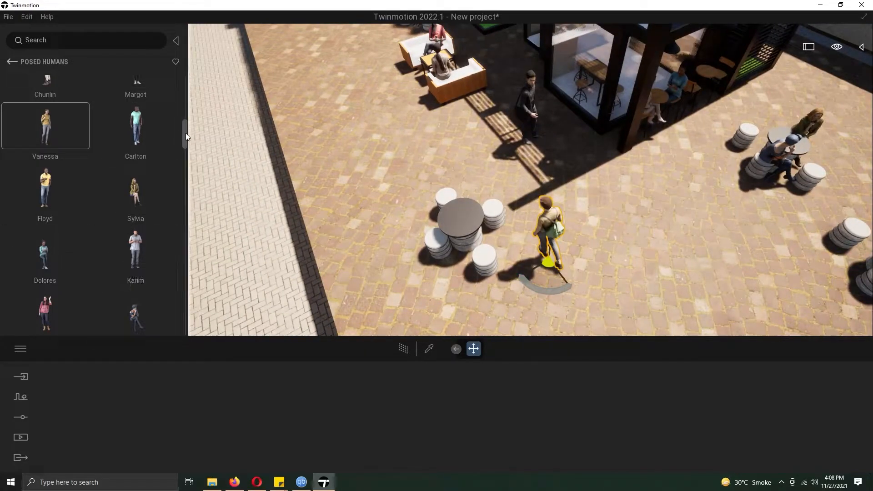
scroll(170, 176, "down", 5)
left_click_drag(136, 170, 478, 182)
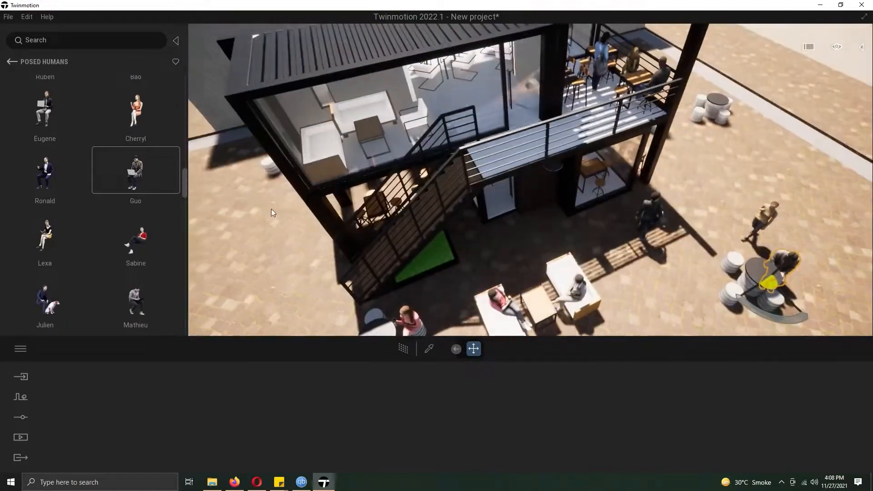
Apply the Grass Lawn material to the planter bed beneath the staircase and paint Long grass 03 over it.
scroll(134, 279, "up", 4)
left_click(135, 283)
left_click(9, 63)
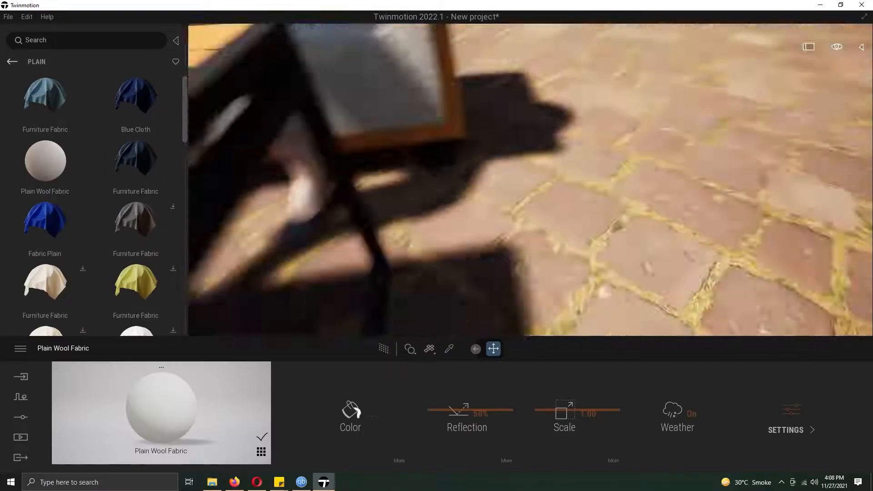
left_click(11, 61)
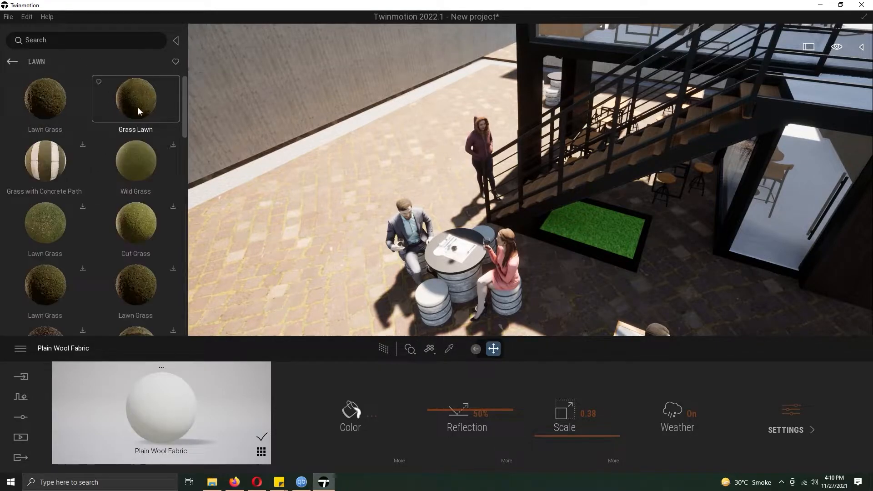
left_click_drag(138, 108, 574, 233)
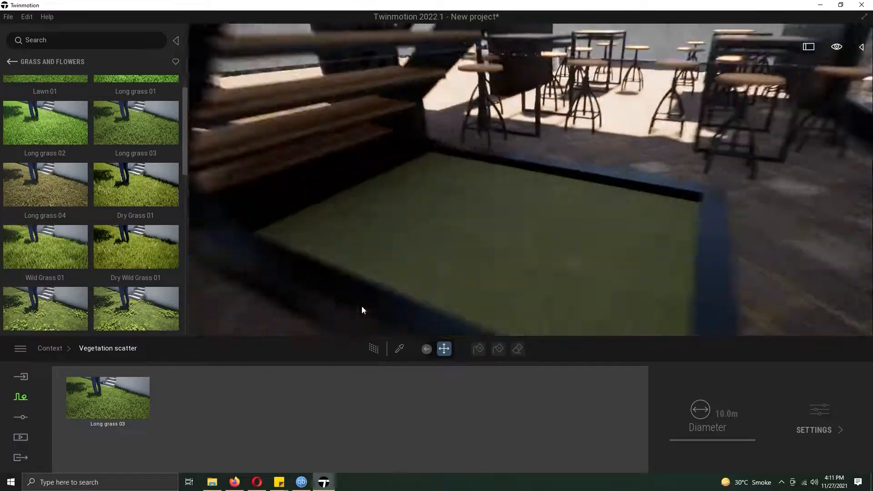
left_click(478, 349)
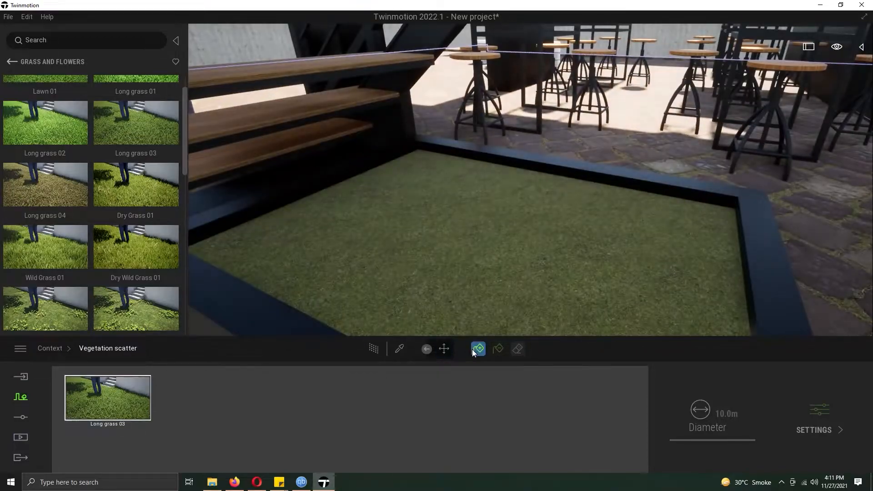
left_click_drag(432, 255, 501, 245)
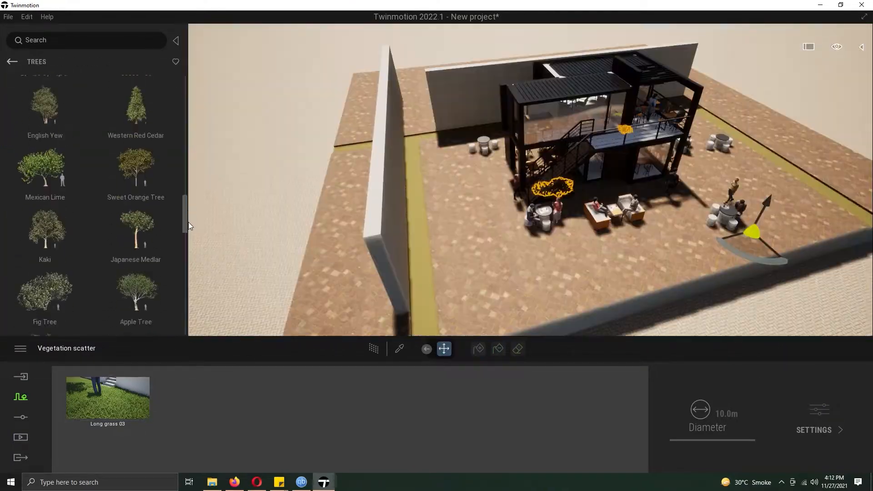
Plant a Sweet Orange Tree and several Crape Myrtle trees in the grass strips along the boundary walls.
left_click_drag(188, 222, 187, 228)
left_click_drag(141, 121, 417, 281)
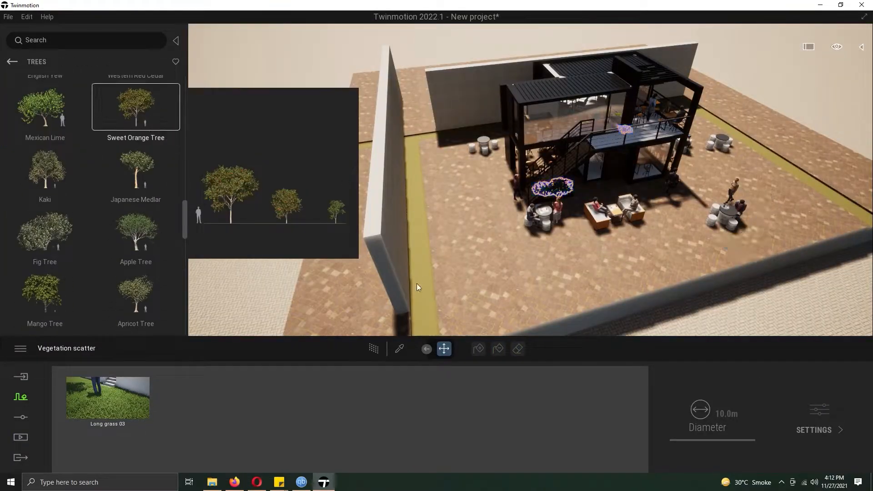
left_click_drag(185, 223, 175, 275)
left_click(136, 259)
left_click(415, 151)
middle_click_drag(541, 201, 430, 218)
left_click(762, 167)
scroll(691, 121, "up", 4)
middle_click_drag(687, 121, 555, 152, "shift")
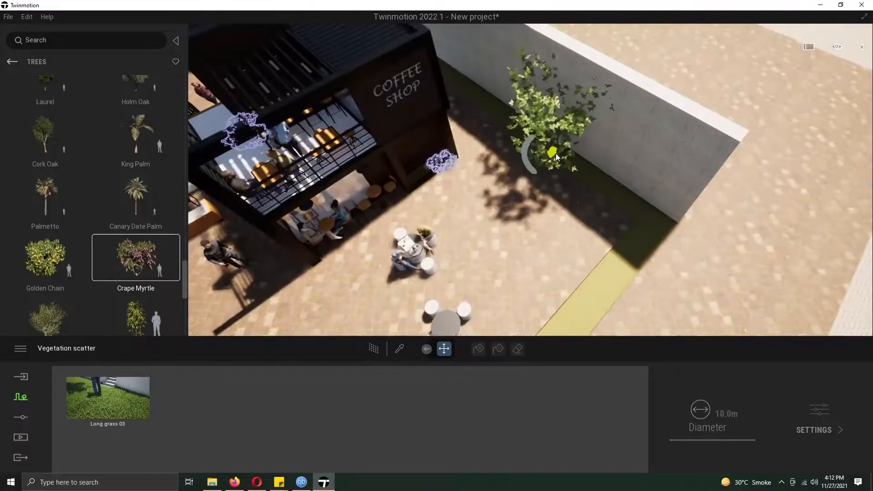
left_click(555, 157)
key("Escape")
Plant a Flame of the Forest tree near the boundary wall on the sign side of the coffee shop.
left_click(11, 61)
left_click(138, 112)
left_click_drag(184, 102, 187, 324)
scroll(154, 205, "up", 5)
scroll(145, 182, "down", 4)
left_click(144, 262)
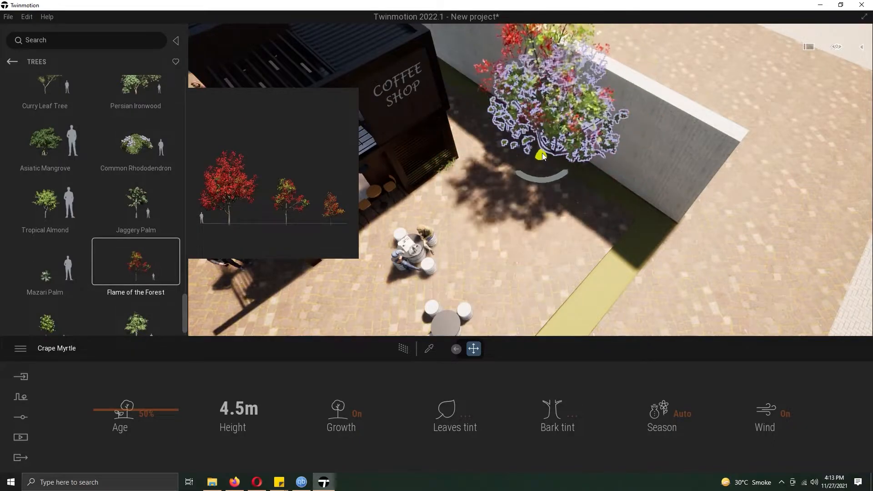
left_click_drag(557, 231, 649, 258)
left_click(544, 139)
left_click_drag(542, 178, 625, 189)
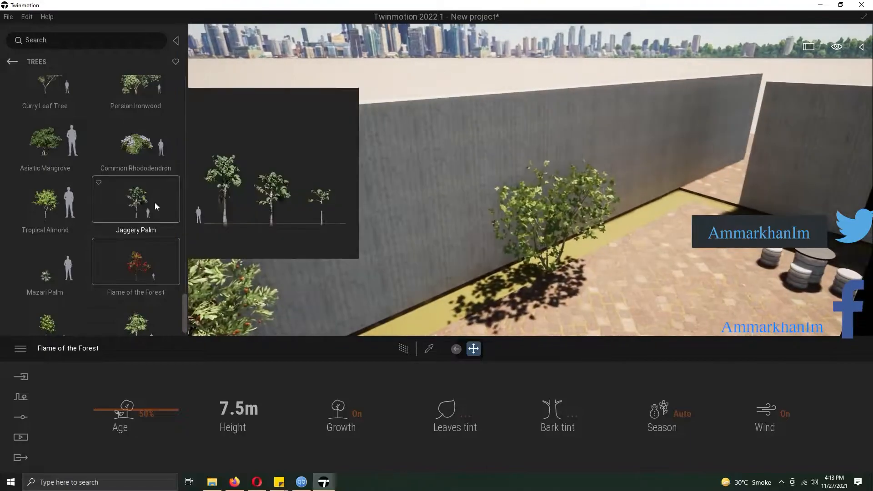
Add Falling Ivy 1 to the concrete boundary walls.
left_click(12, 62)
left_click(47, 298)
left_click(135, 178)
mouse_move(358, 237)
left_mouse_down()
mouse_move(449, 171)
mouse_move(641, 184)
left_mouse_up()
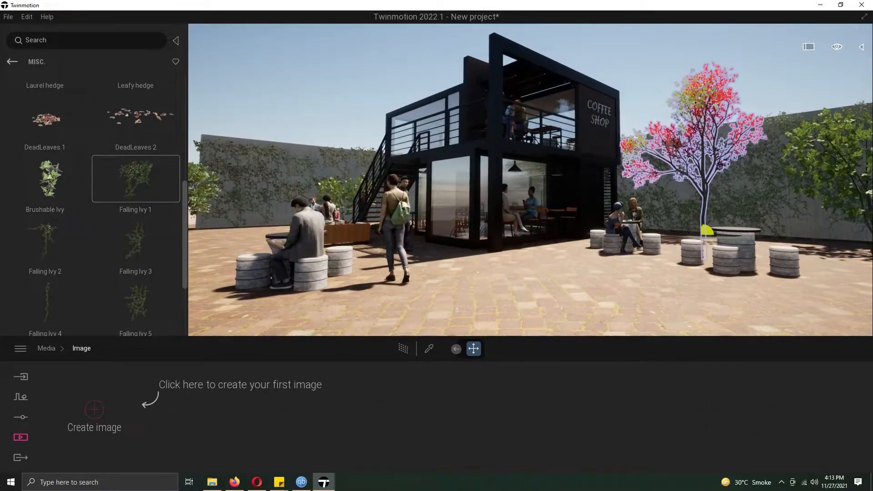
Create a still image of the coffee shop, turn on camera parallelism, and reframe the shot with an adjusted field of view.
left_click(94, 410)
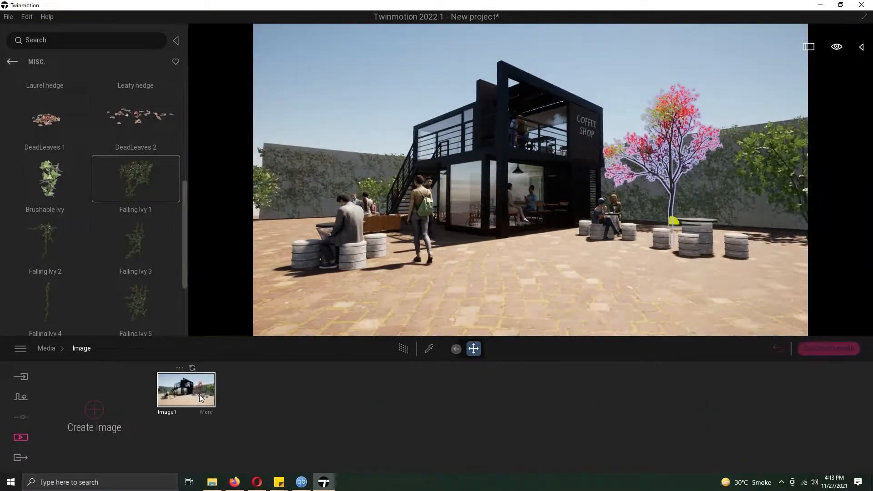
left_click(614, 430)
left_click(364, 412)
left_click_drag(140, 413, 122, 413)
mouse_move(531, 182)
middle_mouse_down()
mouse_move(531, 227)
mouse_move(530, 195)
middle_mouse_up()
right_click_drag(531, 195, 514, 183)
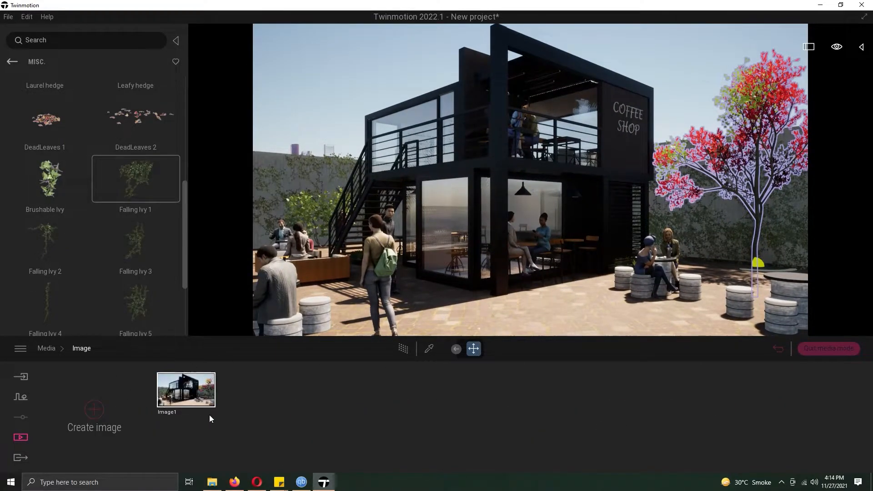
Replace the skydome of Image1 with MoAf Cloudy 08 and adjust its rotation.
left_click(211, 413)
left_click(398, 428)
left_click(185, 413)
left_click(223, 461)
left_click(189, 415)
left_click(45, 113)
left_click(148, 125)
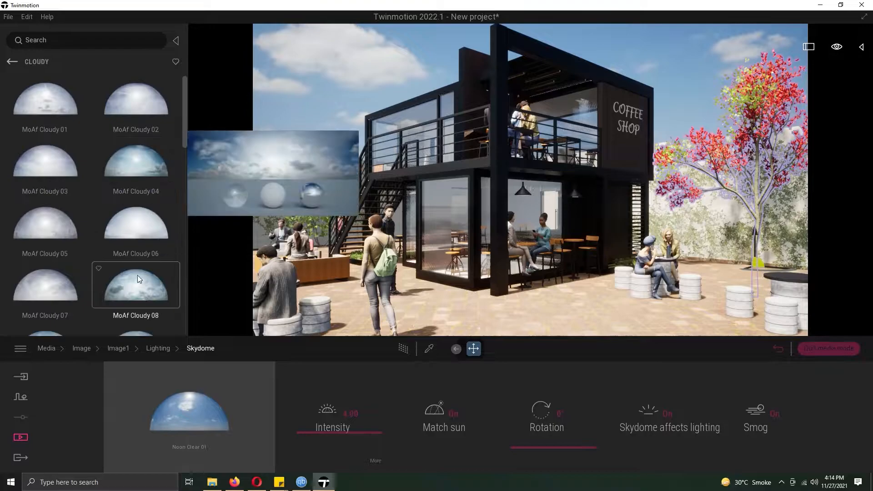
scroll(137, 275, "down", 1)
left_click_drag(137, 263, 160, 368)
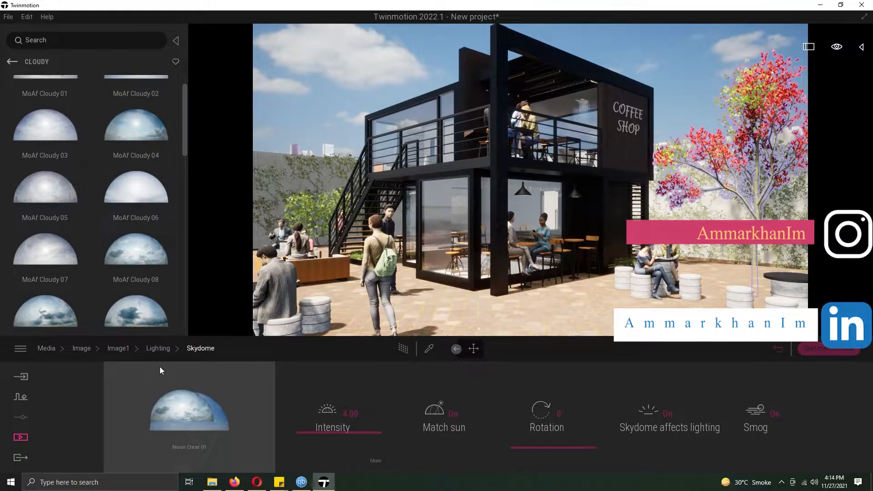
left_click_drag(540, 437, 547, 415)
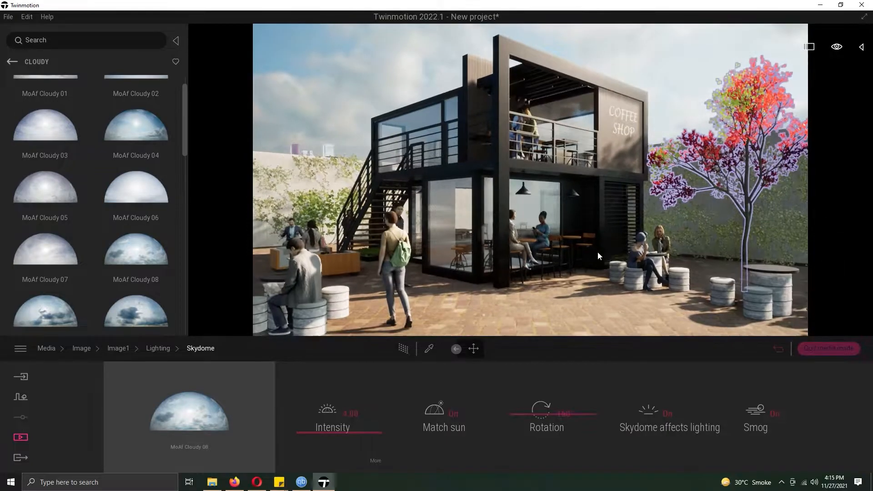
Check the renderer and lens flare settings of Image1, and set its camera color gradient type to Beauty 2.
left_click(119, 348)
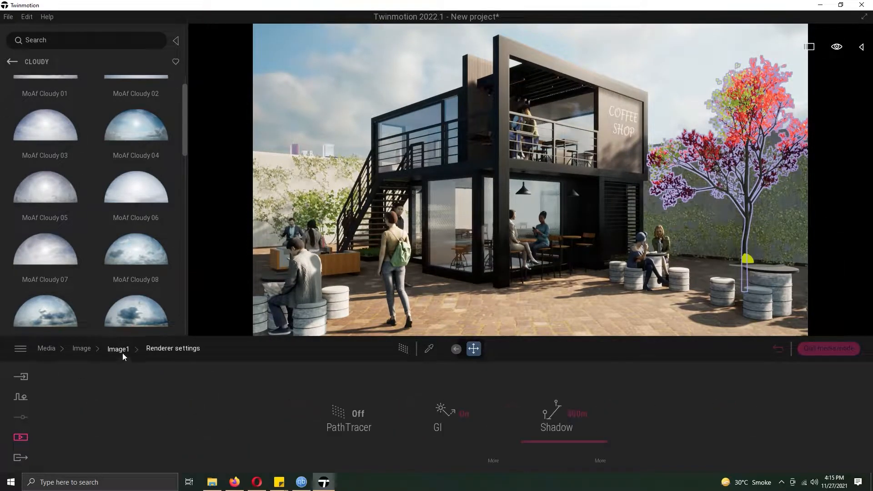
left_click(122, 353)
left_click(455, 430)
left_click(205, 419)
left_click(206, 419)
left_click(220, 461)
left_click(167, 352)
left_click(119, 350)
left_click(577, 421)
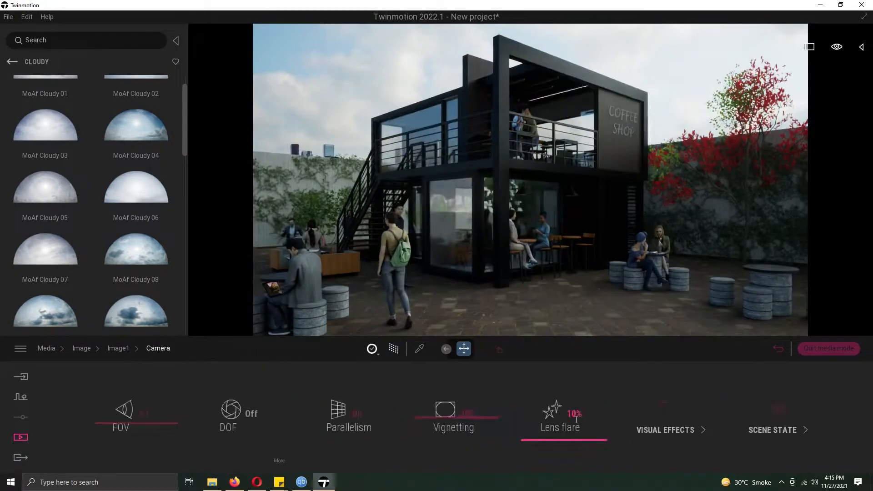
left_click(351, 408)
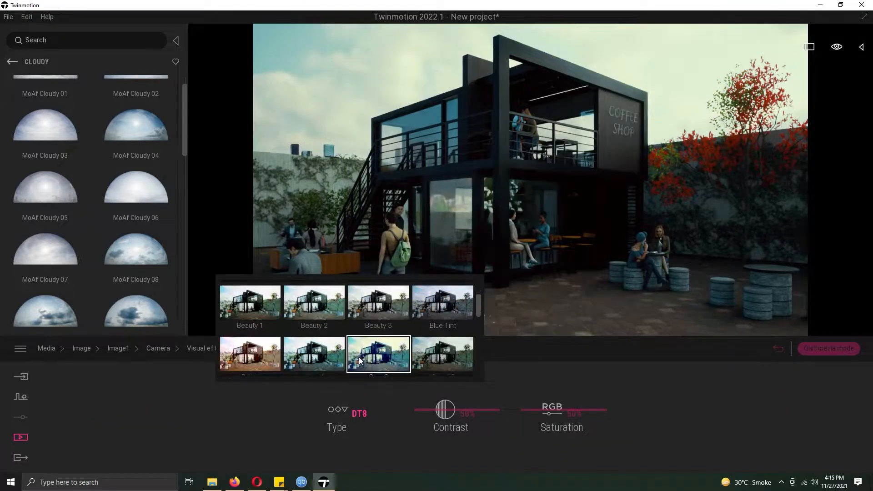
left_click(314, 303)
Apply the Neon 01 material to the COFFEE SHOP sign letters.
left_click(448, 349)
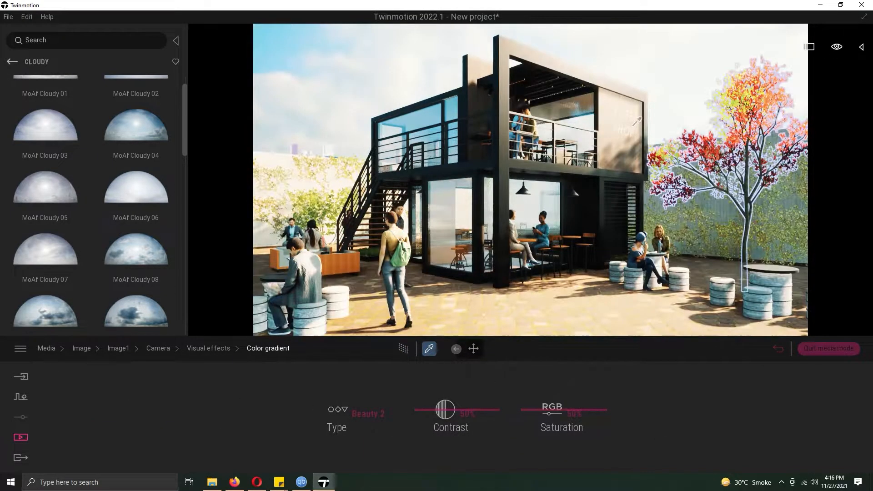
left_click(635, 116)
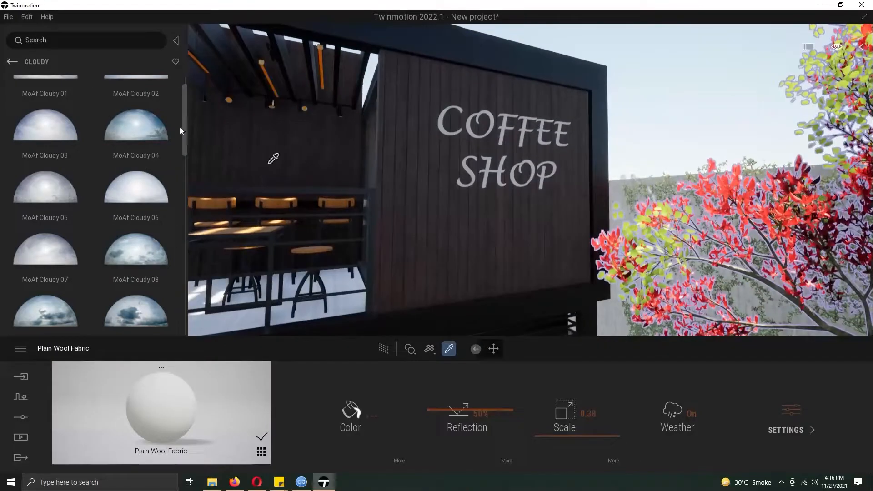
left_click(12, 63)
left_click(12, 62)
left_click(44, 112)
left_click_drag(184, 133, 184, 272)
left_click(44, 184)
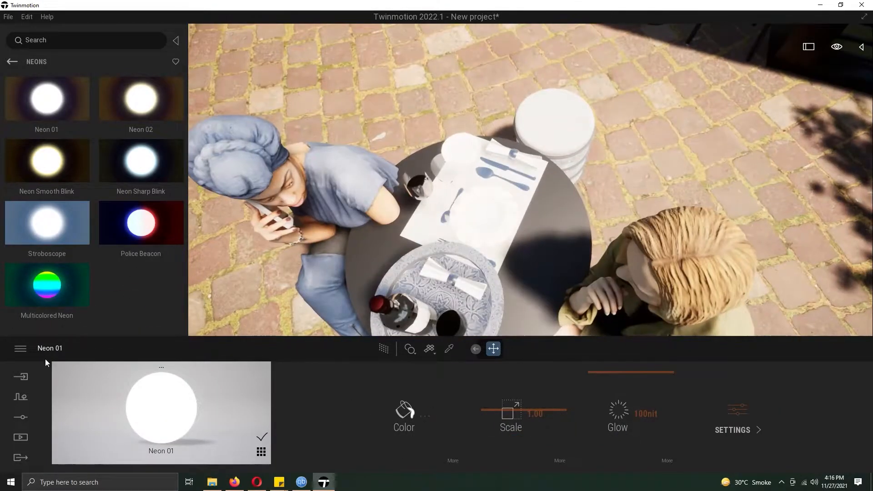
Open Image1 and preview it with the path tracer.
left_click(20, 437)
left_click(198, 403)
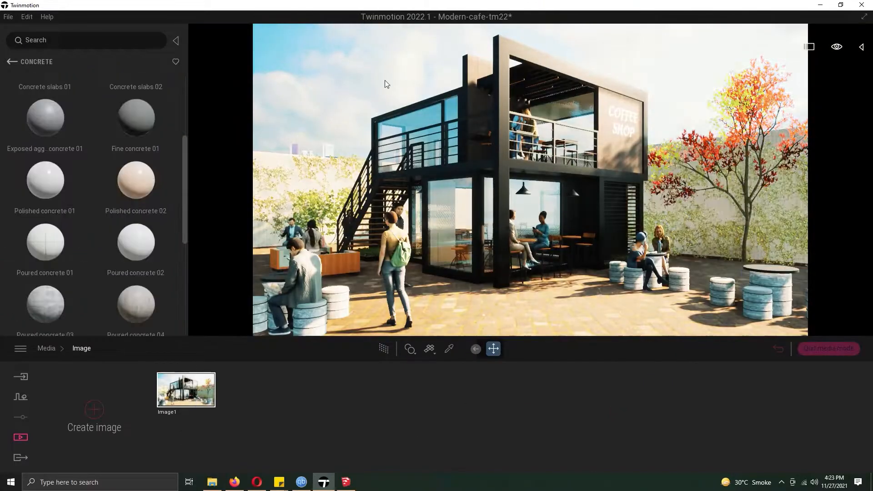
left_click(384, 349)
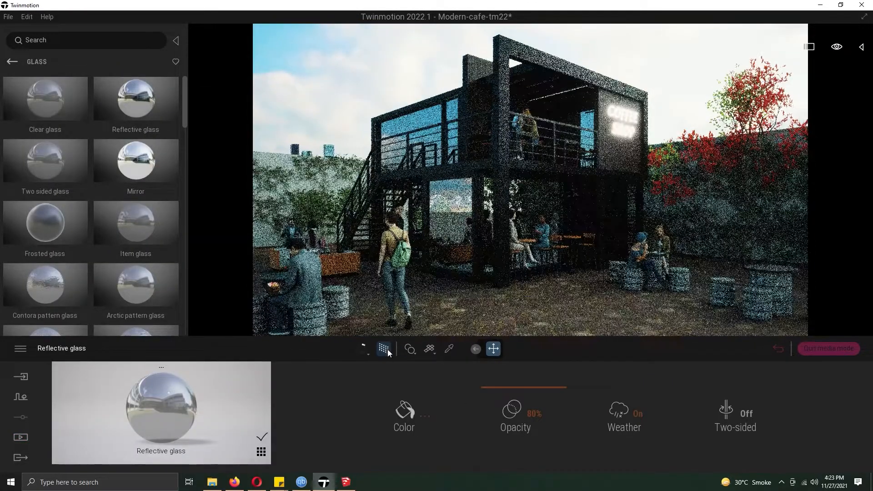
Sample the neon material on the COFFEE SHOP sign and return to the saved images.
left_click(449, 349)
left_click(612, 111)
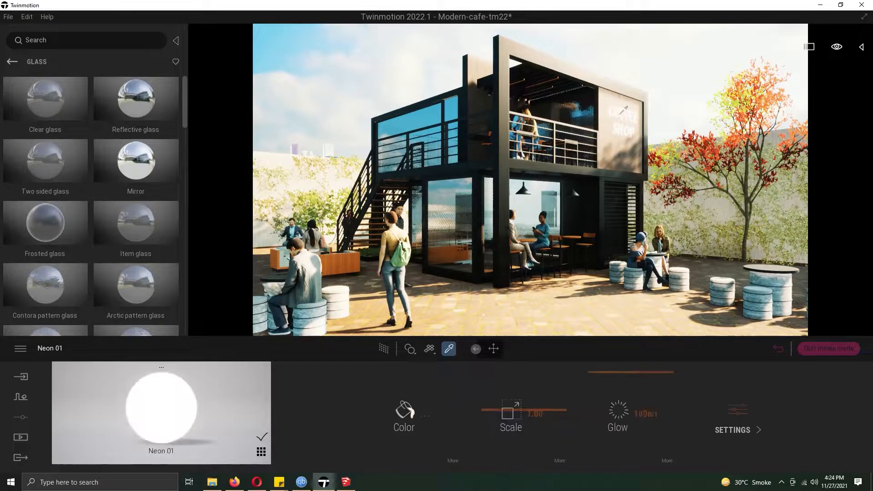
scroll(614, 106, "up", 4)
left_click(668, 97)
left_click(14, 438)
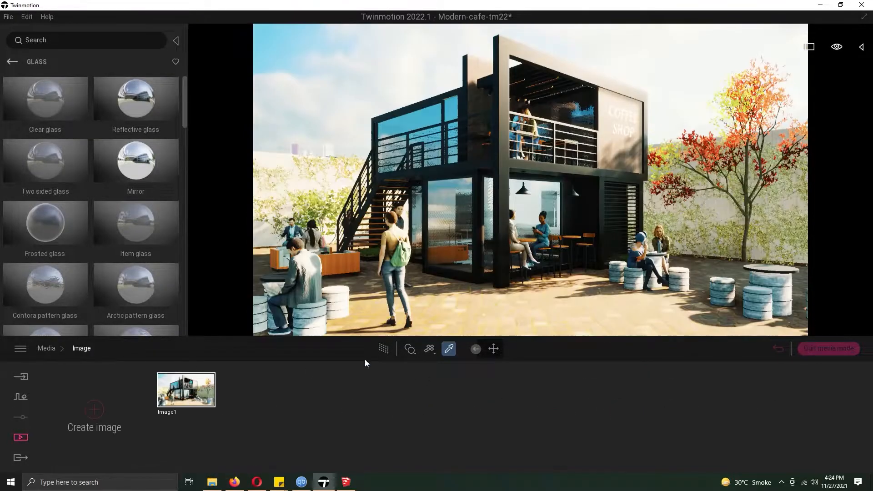
Leave media mode and apply the Neon 01 material to the bulb of the ground-floor pendant lamp.
left_click(834, 348)
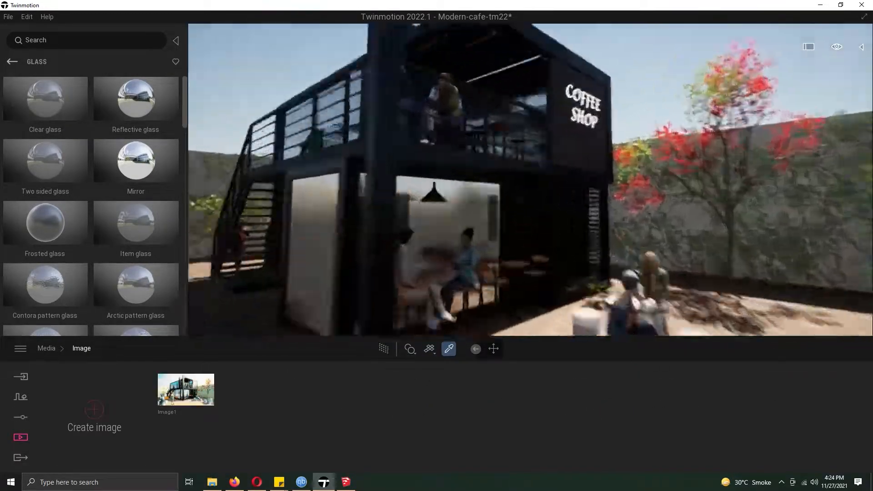
left_click(11, 62)
left_click_drag(185, 95, 185, 257)
left_click(46, 250)
left_click_drag(47, 99, 468, 90)
right_click_drag(469, 89, 492, 219)
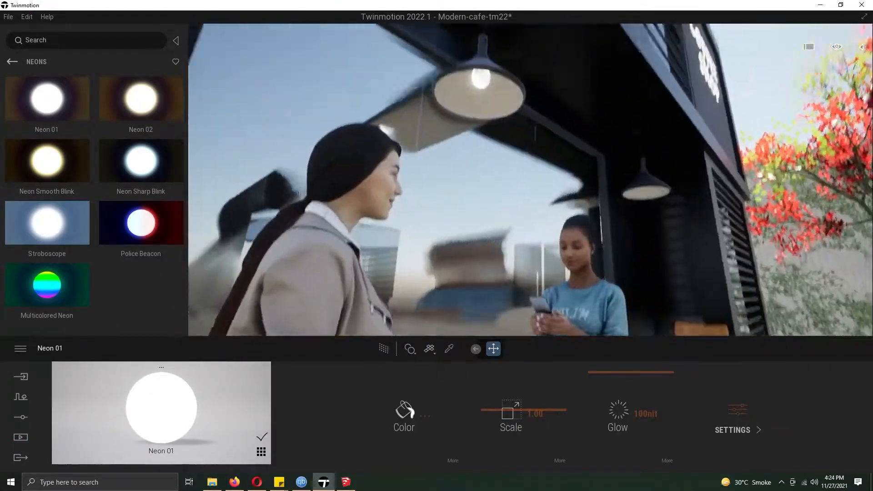
Place a spot light inside the first pendant lamp and set its intensity to 10 lm.
left_click(12, 62)
left_click_drag(184, 127, 184, 239)
left_click(12, 62)
left_click(141, 109)
left_click_drag(150, 101, 484, 128)
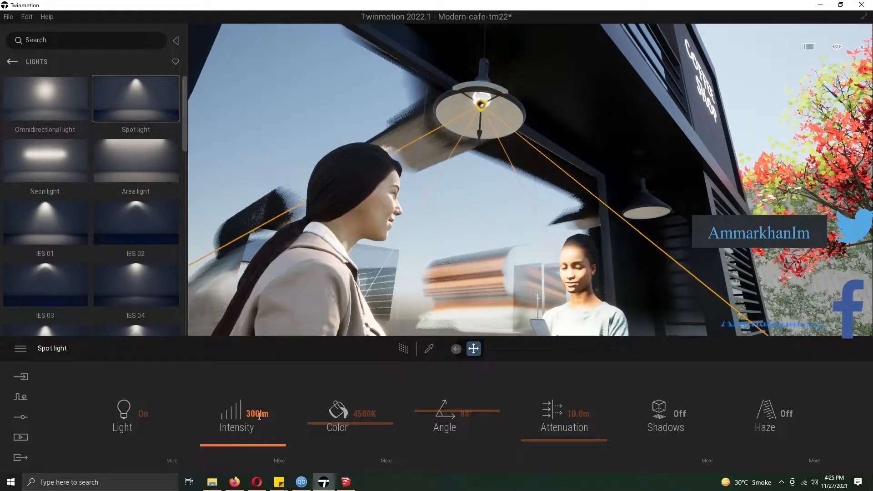
left_click(259, 417)
type("10")
key("Return")
Copy the spot light into the second pendant lamp and preview Image1 with the path tracer.
right_click_drag(409, 195, 489, 239)
left_click_drag(450, 251, 835, 277, "shift")
left_click(407, 299)
right_click_drag(437, 255, 510, 200)
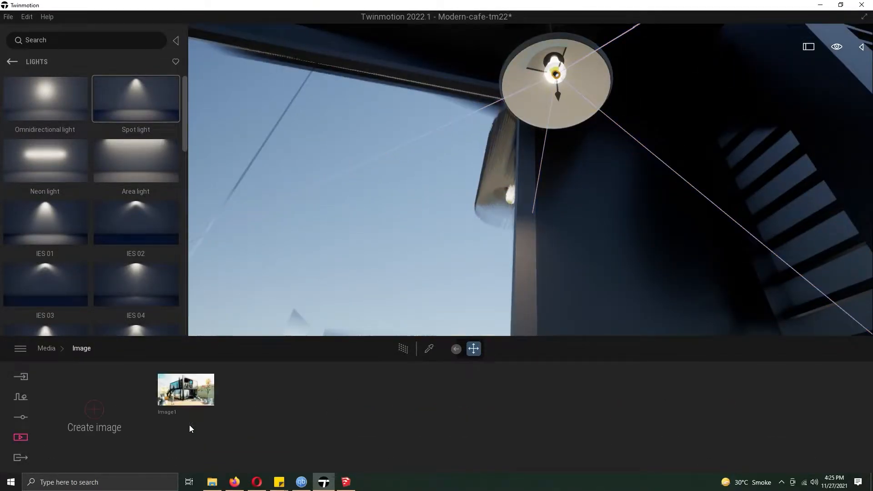
left_click(186, 389)
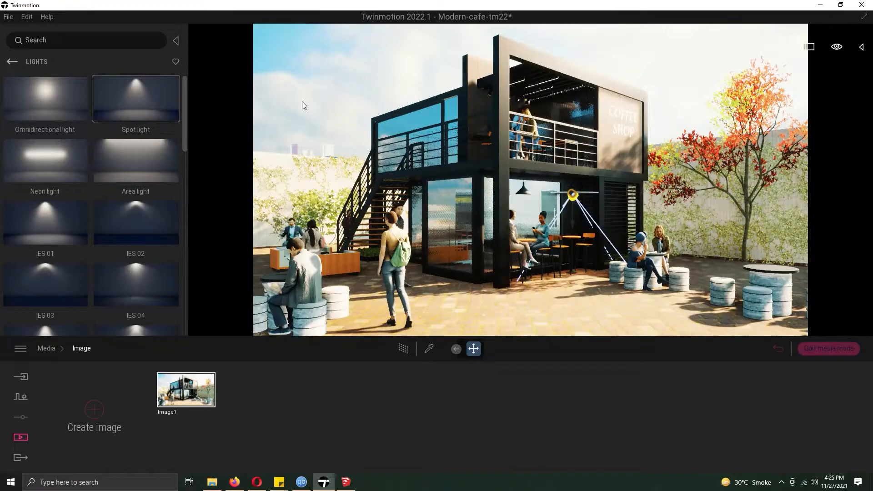
left_click(401, 349)
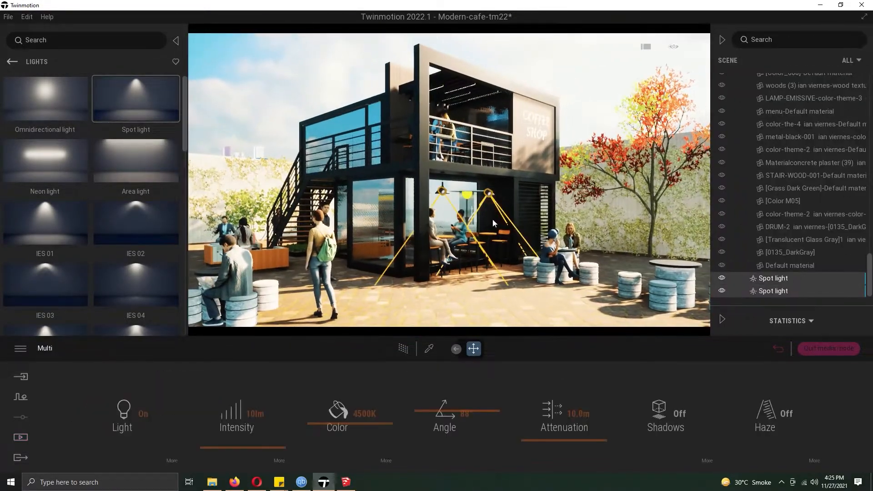
Copy the two pendant spot lights straight up to the upper-floor ceiling of the coffee shop and leave media mode.
left_click_drag(466, 221, 467, 120, "shift")
left_click(428, 234)
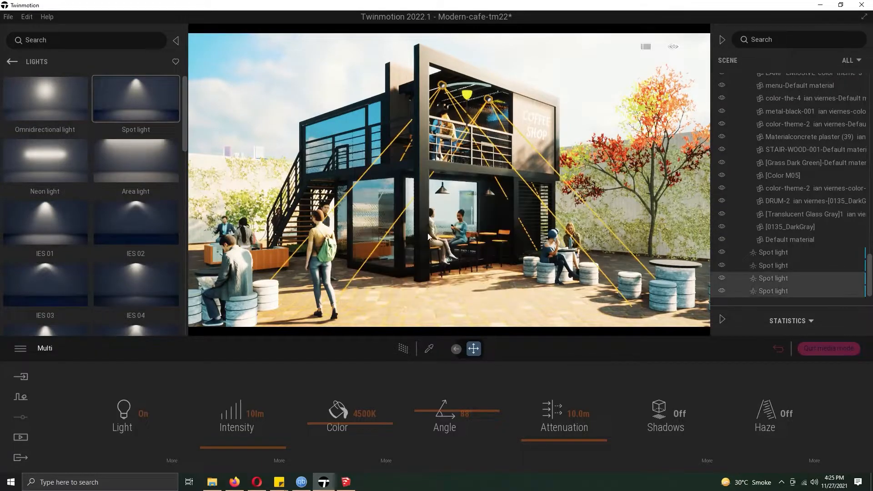
left_click(824, 350)
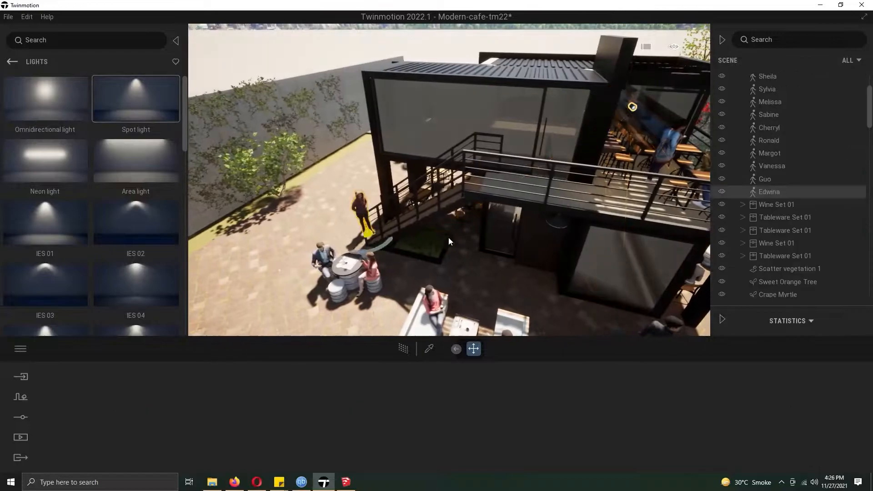
Seat the posed human Danna on a drum stool at the empty round table near the Flame of the Forest tree.
right_click_drag(430, 235, 365, 287)
right_click_drag(455, 255, 546, 273)
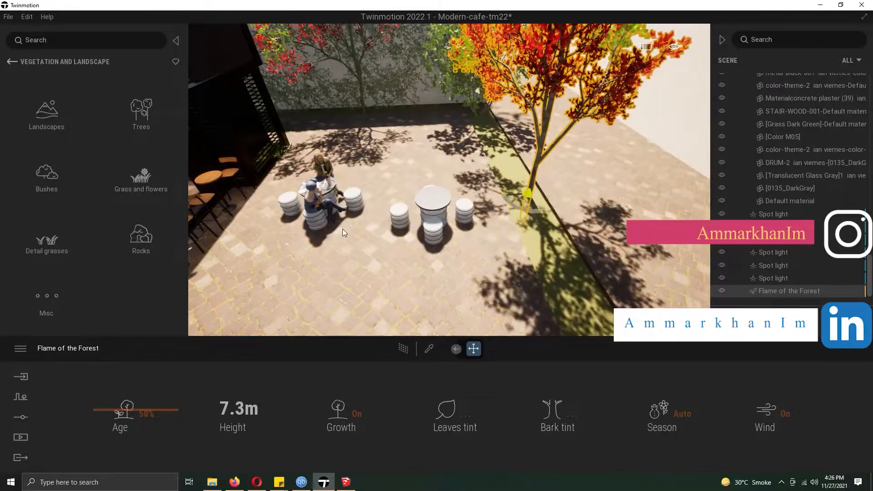
right_click_drag(343, 228, 318, 236)
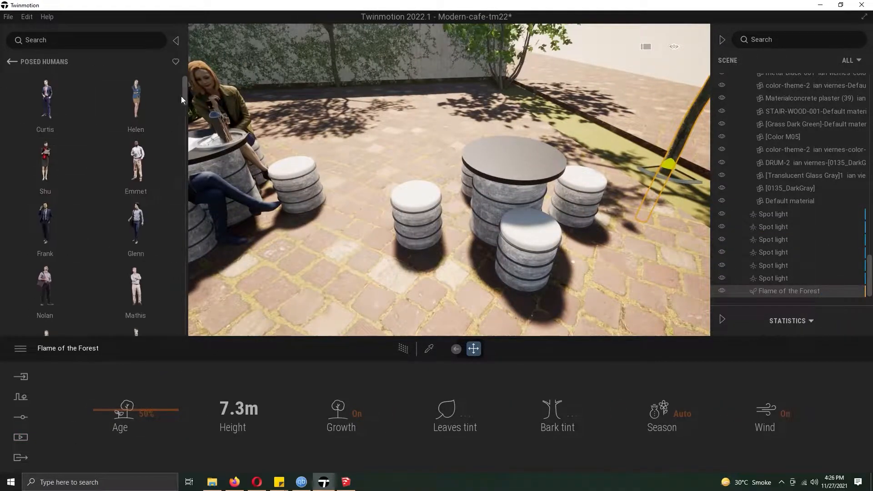
left_click_drag(182, 96, 172, 232)
left_click_drag(390, 237, 429, 238)
Place the posed human Marcel on the stool opposite Danna and rotate him to face the round table.
left_click_drag(185, 216, 182, 303)
left_click_drag(136, 160, 553, 239)
middle_click_drag(553, 239, 383, 231, "shift")
scroll(383, 231, "up", 5)
left_click(415, 206)
left_click_drag(425, 277, 365, 273)
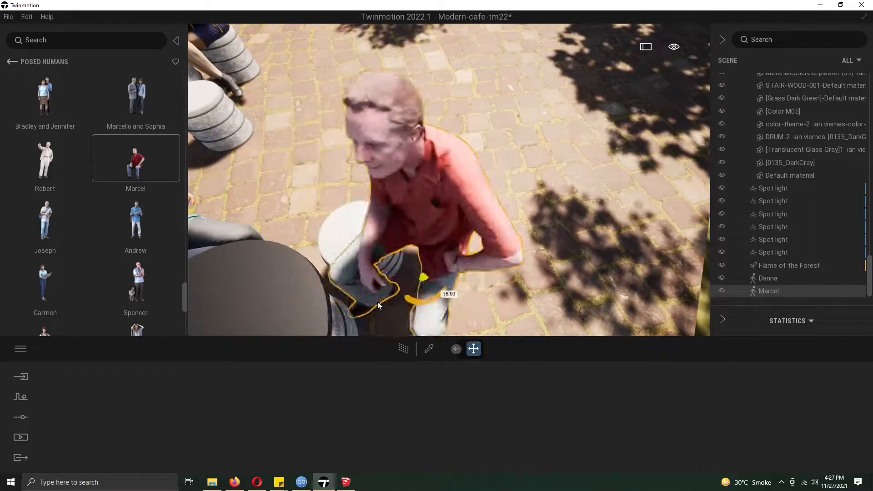
scroll(365, 273, "down", 5)
middle_click_drag(364, 273, 351, 227, "shift")
Return to the saved Image1 view and toggle its path tracer preview.
left_click(20, 438)
left_click(186, 390)
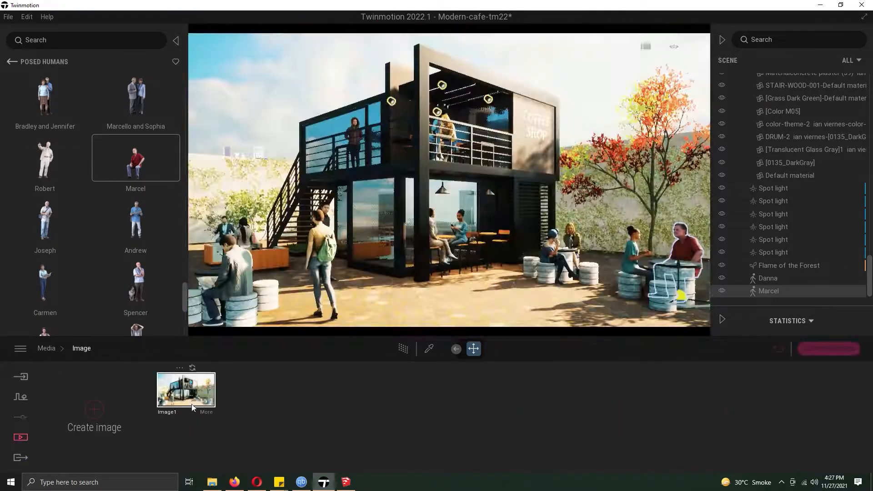
left_click(405, 349)
Open the export settings and configure the detailed options for a local still-image export.
left_click(20, 457)
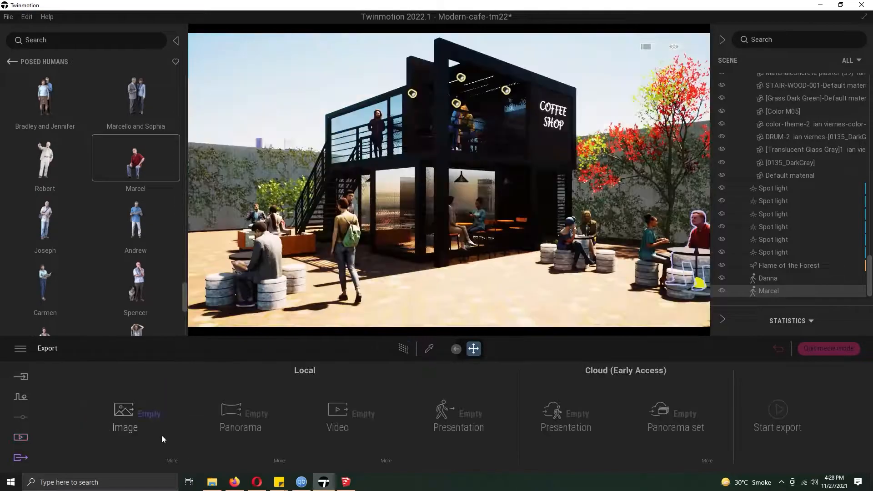
left_click(171, 460)
left_click(412, 404)
left_click(398, 370)
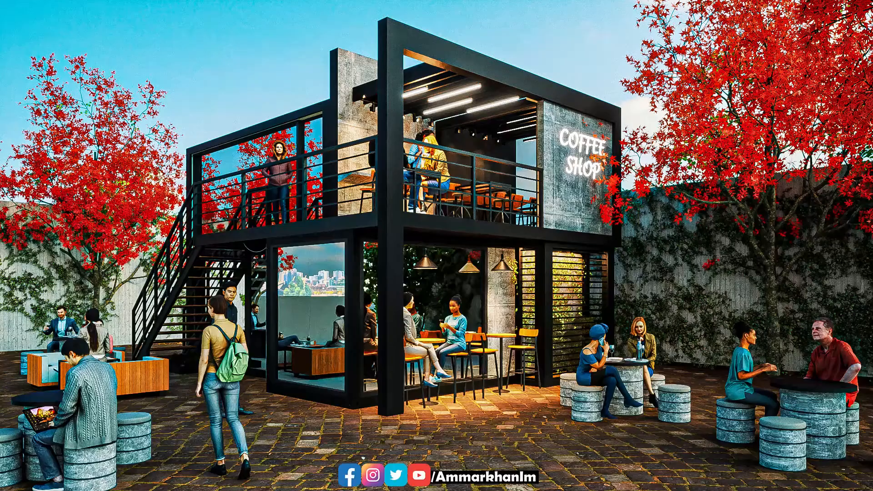